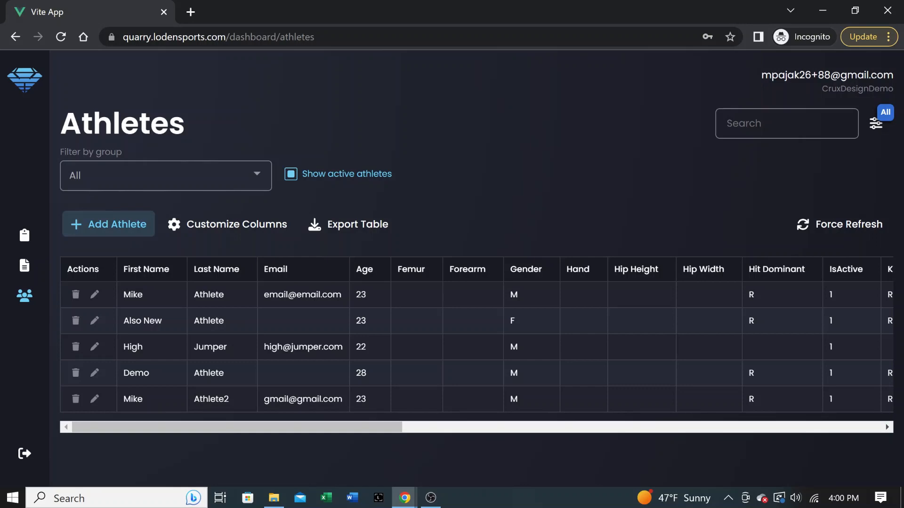
Step: Open the Add Athlete form from the Athletes list in Quarry
{"action": "left_click", "coordinate": [108, 224]}
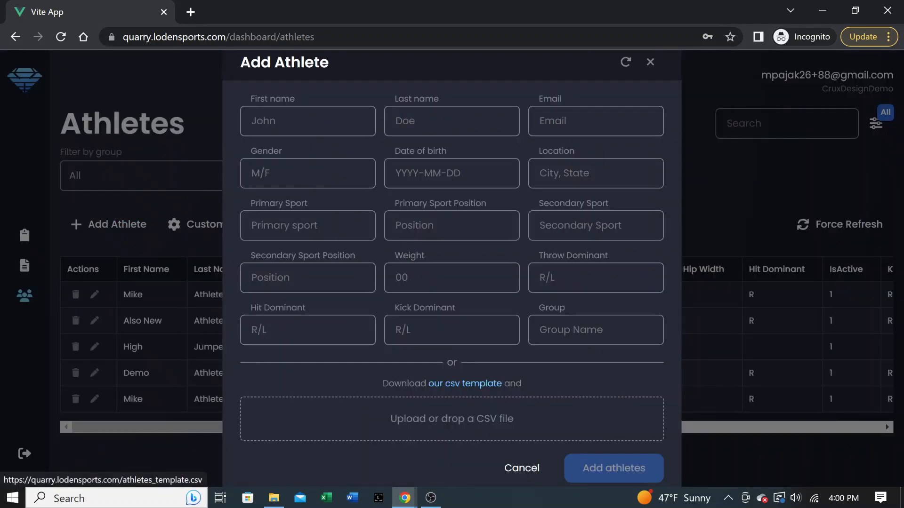
Step: Download the athletes_template.csv template and open it in Excel
{"action": "left_click", "coordinate": [465, 384]}
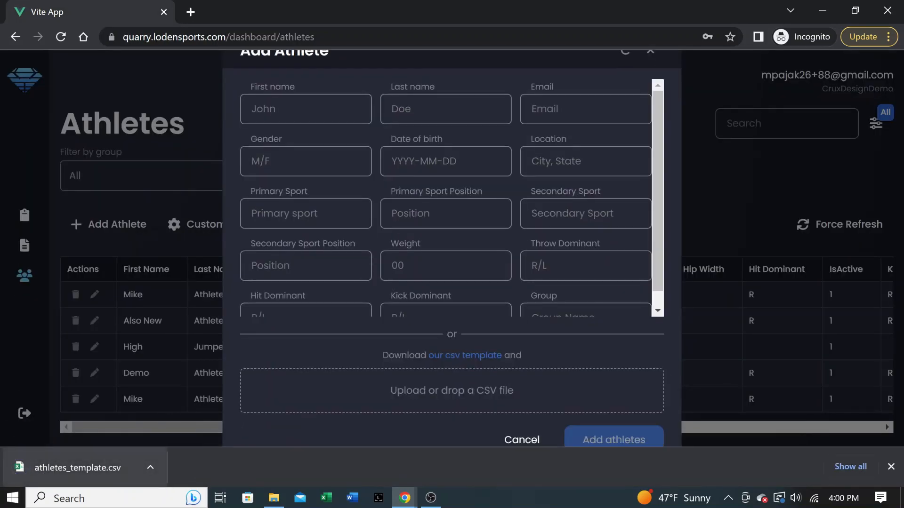
{"action": "left_click", "coordinate": [78, 468]}
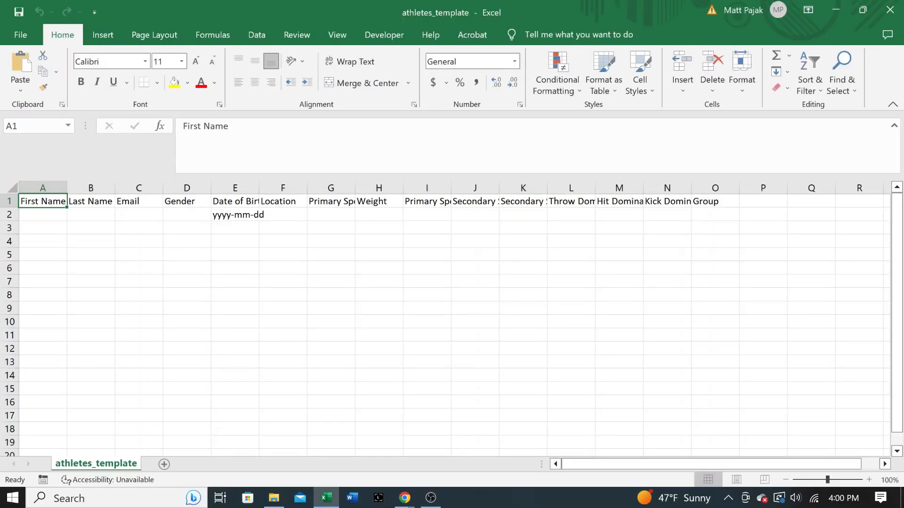
Step: Fill First Name cells A2 through A17 with 'Athlete'
{"action": "left_click", "coordinate": [43, 215]}
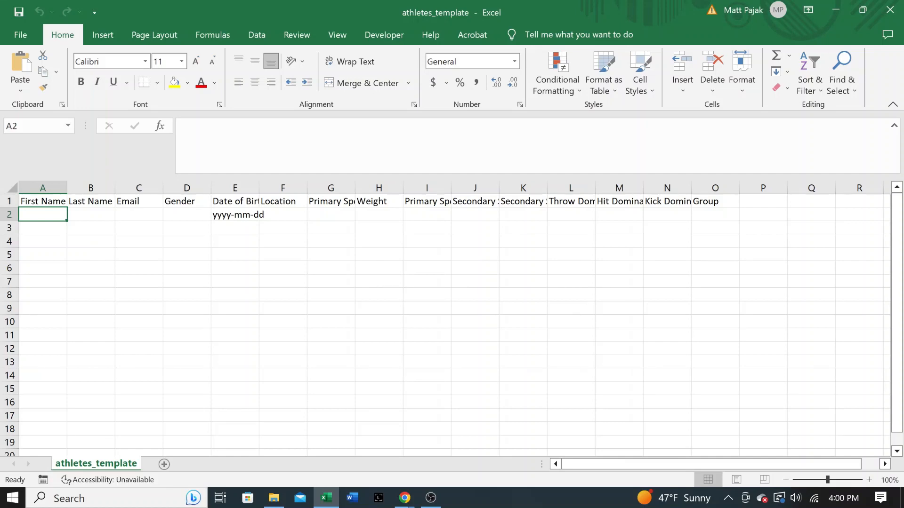
{"action": "type", "text": "Athlete"}
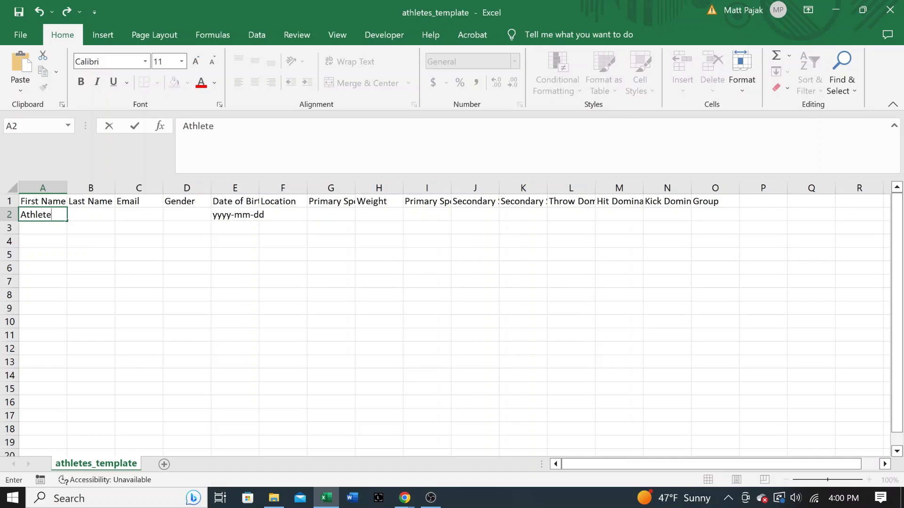
{"action": "key", "text": "Return"}
{"action": "left_click", "coordinate": [43, 215]}
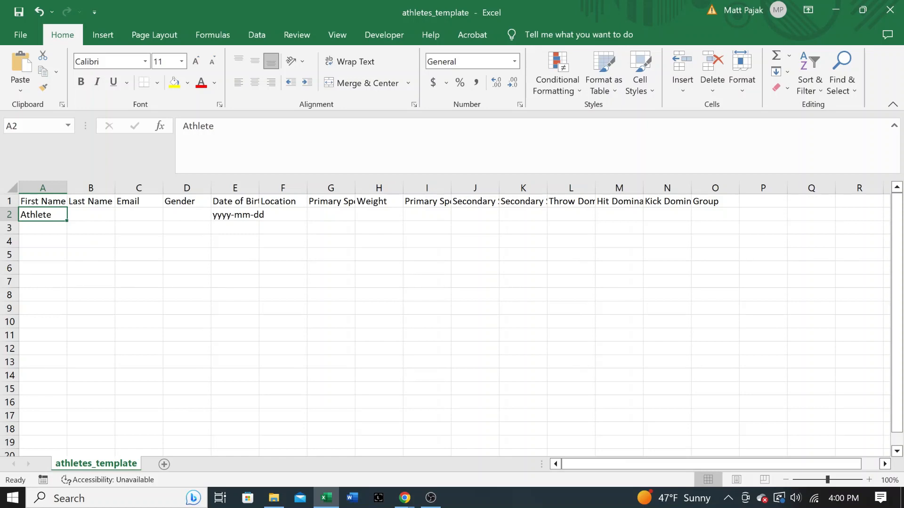
{"action": "left_click_drag", "start_coordinate": [67, 220], "coordinate": [66, 419]}
{"action": "left_click", "coordinate": [91, 201]}
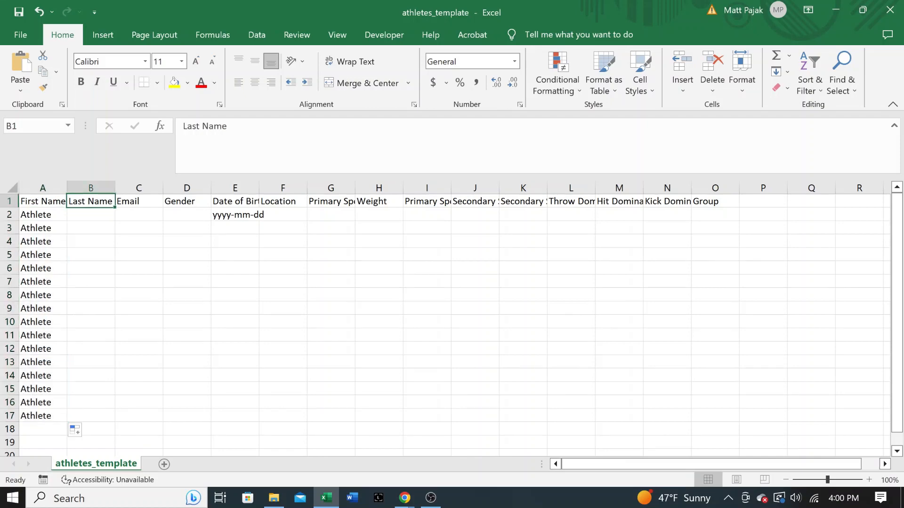
Step: Enter Last Names Football1 through Football16 in cells B2:B17
{"action": "left_click", "coordinate": [91, 214]}
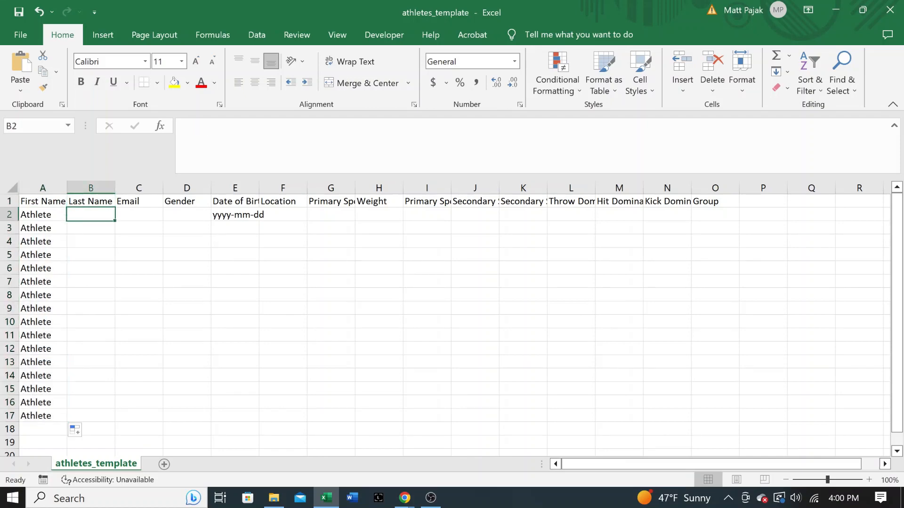
{"action": "type", "text": "Football1"}
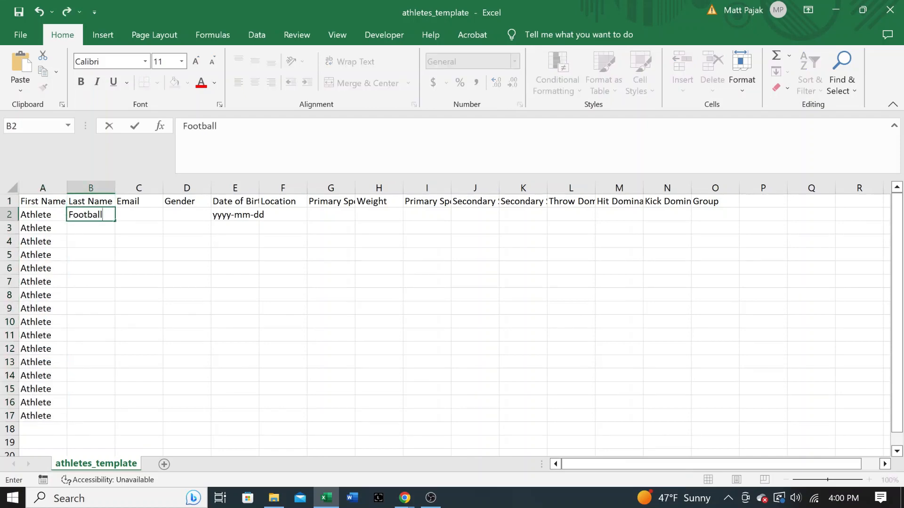
{"action": "key", "text": "Return"}
{"action": "key", "text": "Up"}
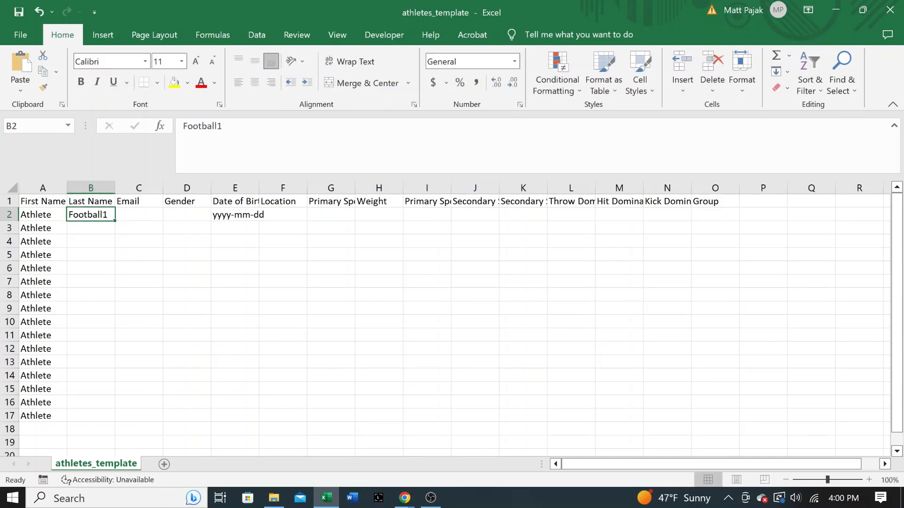
{"action": "left_click_drag", "start_coordinate": [114, 221], "coordinate": [113, 419]}
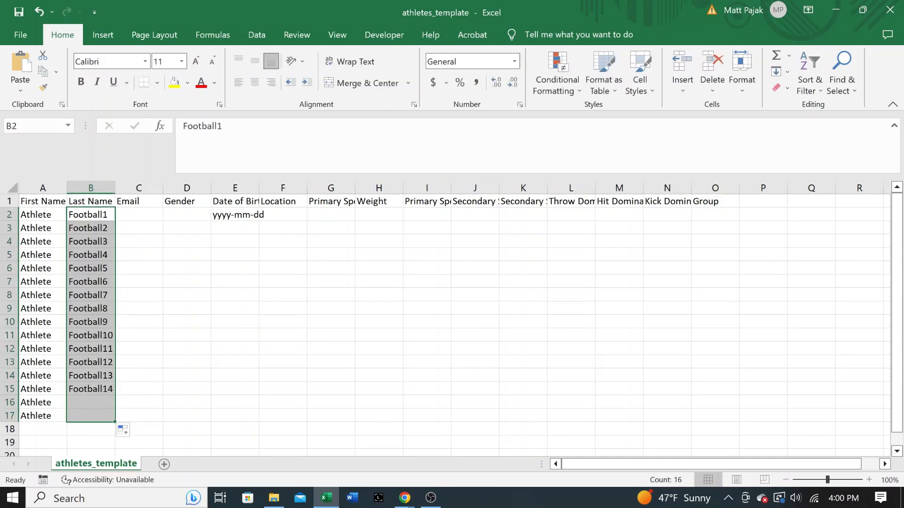
{"action": "left_click_drag", "start_coordinate": [43, 416], "coordinate": [91, 215]}
Step: Fill the Email column C2:C17 with the same sample e-mail address
{"action": "left_click", "coordinate": [139, 215]}
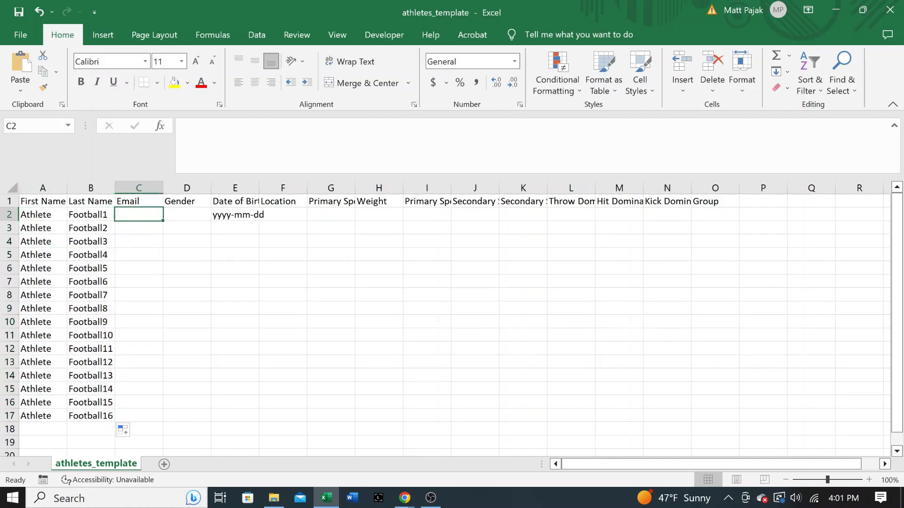
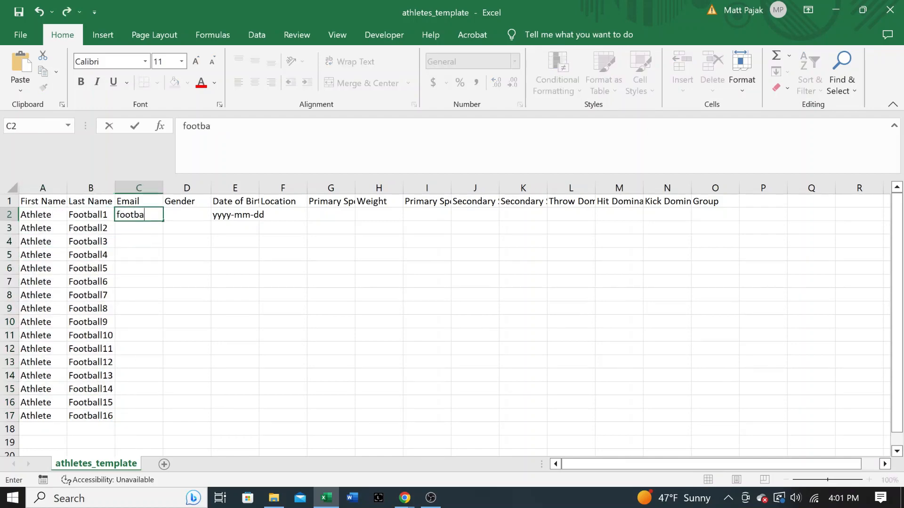
{"action": "key", "text": "Return"}
{"action": "key", "text": "Up"}
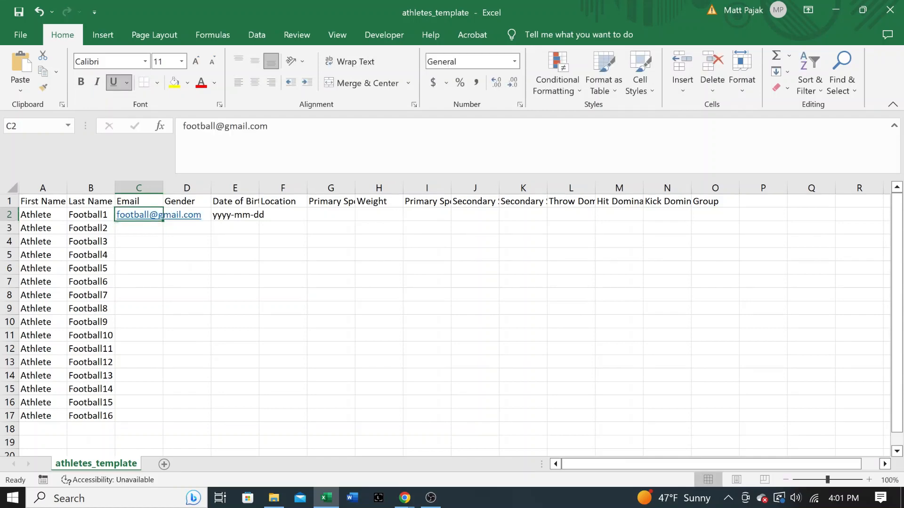
{"action": "double_click", "coordinate": [162, 220]}
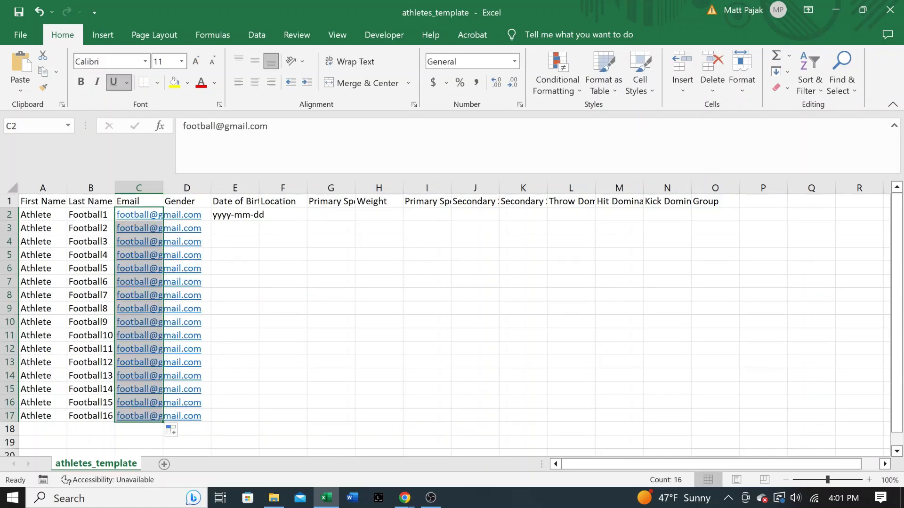
{"action": "left_click", "coordinate": [187, 214]}
Step: Enter Gender M for the athlete rows starting in D2
{"action": "type", "text": "M"}
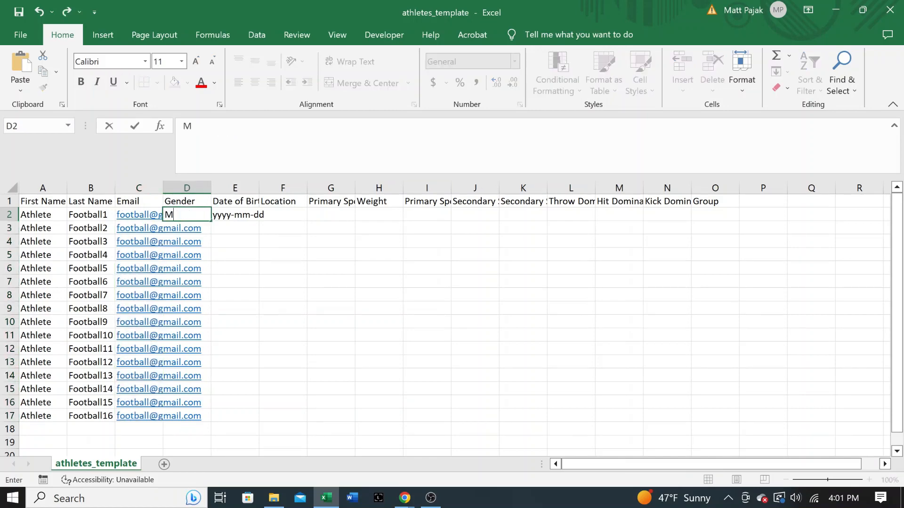
{"action": "key", "text": "Return"}
{"action": "key", "text": "Up"}
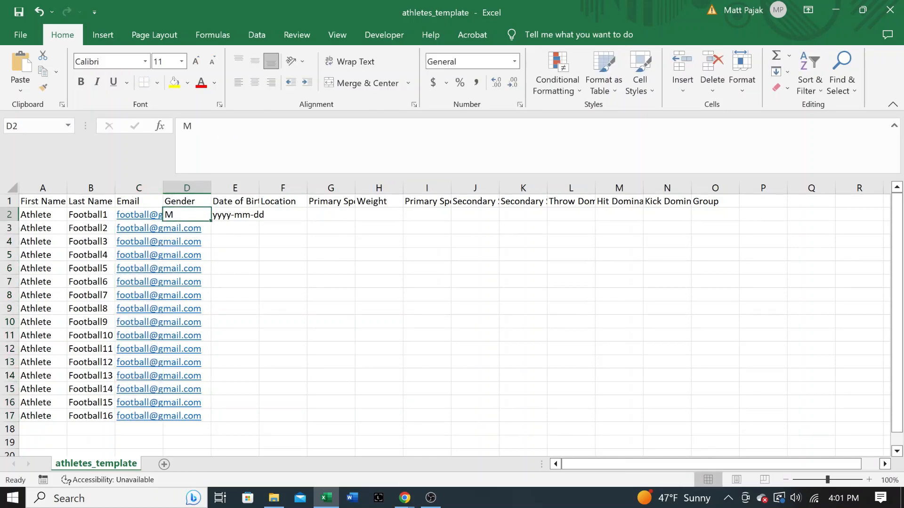
Step: Undo the mistaken year entry in Date of Birth E2, keeping the yyyy-mm-dd placeholder
{"action": "type", "text": "2000"}
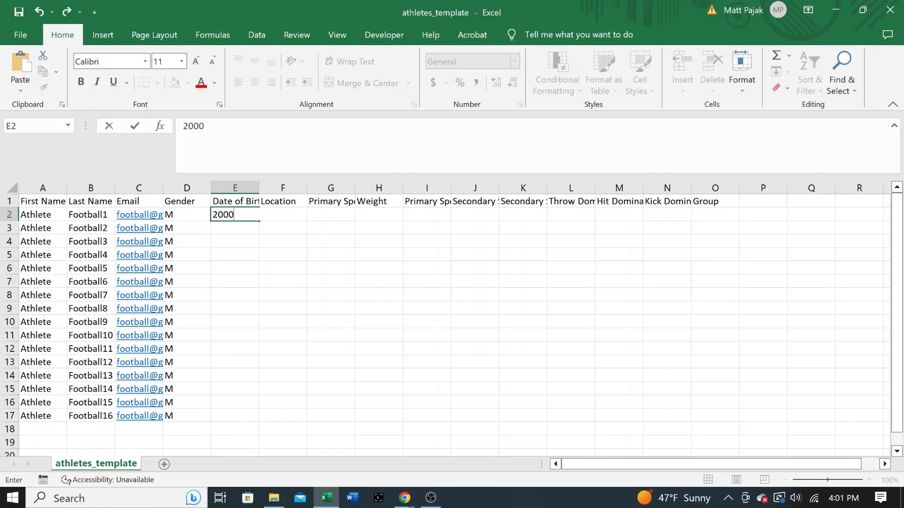
{"action": "key", "text": "BackSpace"}
{"action": "key", "text": "Return"}
{"action": "key", "text": "ctrl+z"}
{"action": "key", "text": "Up"}
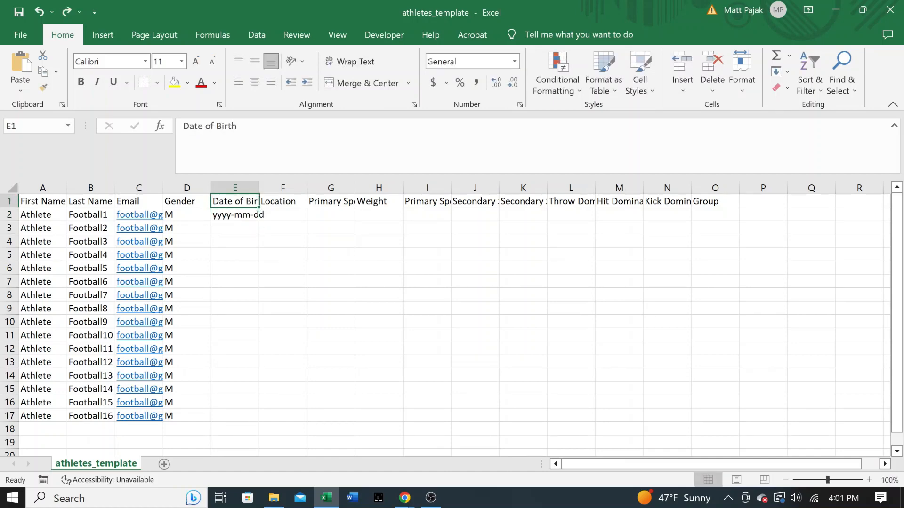
{"action": "key", "text": "Down"}
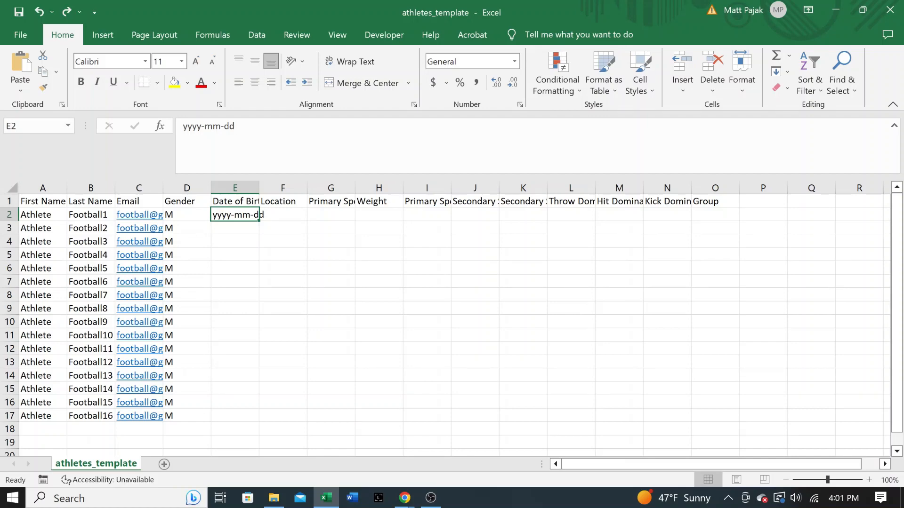
Step: Fill Date of Birth E2:E17 with consecutive dates 10/10/2000 through 10/25/2000
{"action": "type", "text": "10/10/2000"}
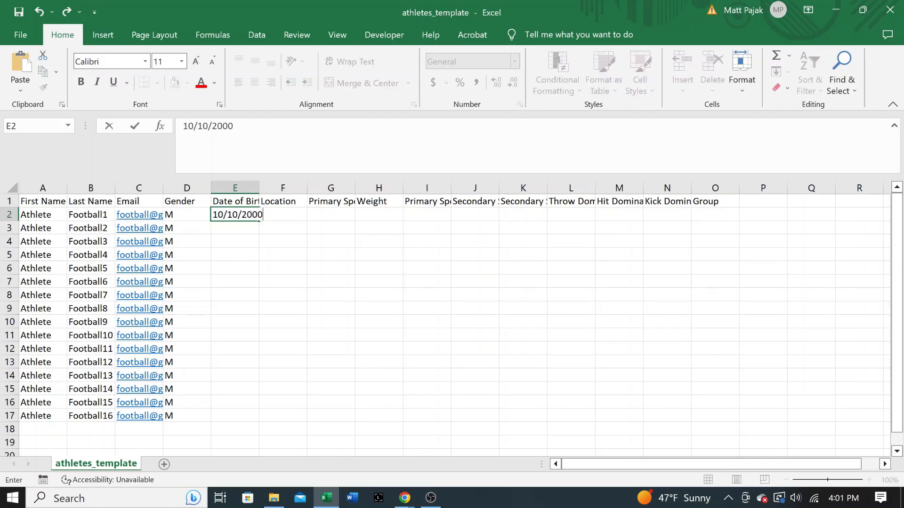
{"action": "key", "text": "Return"}
{"action": "key", "text": "Up"}
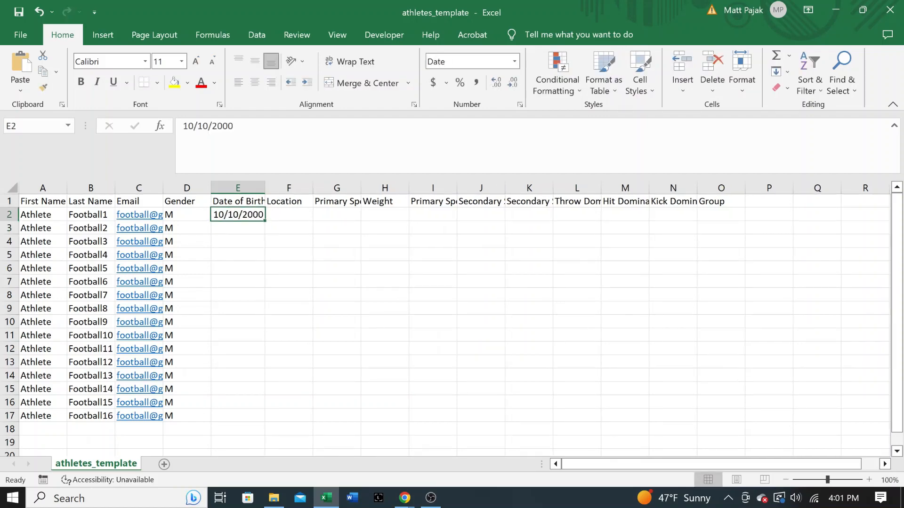
{"action": "left_click_drag", "start_coordinate": [265, 220], "coordinate": [264, 420]}
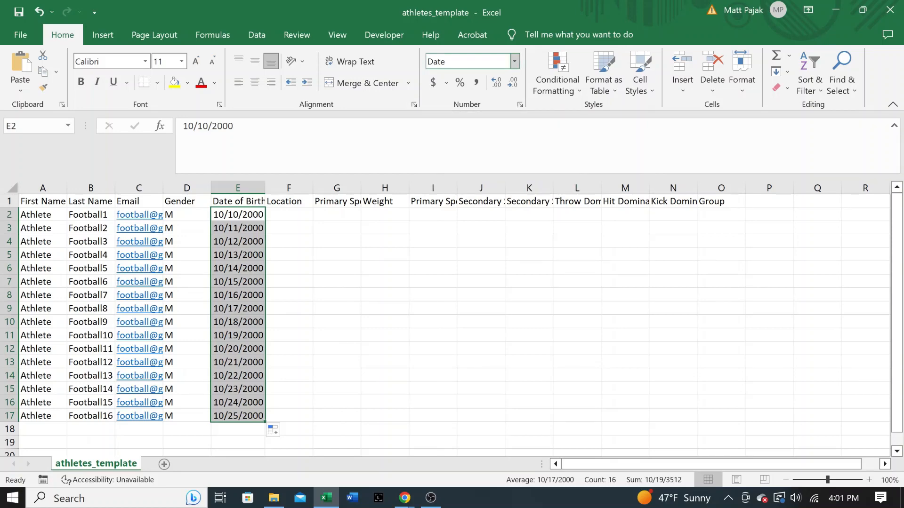
{"action": "left_click", "coordinate": [514, 61]}
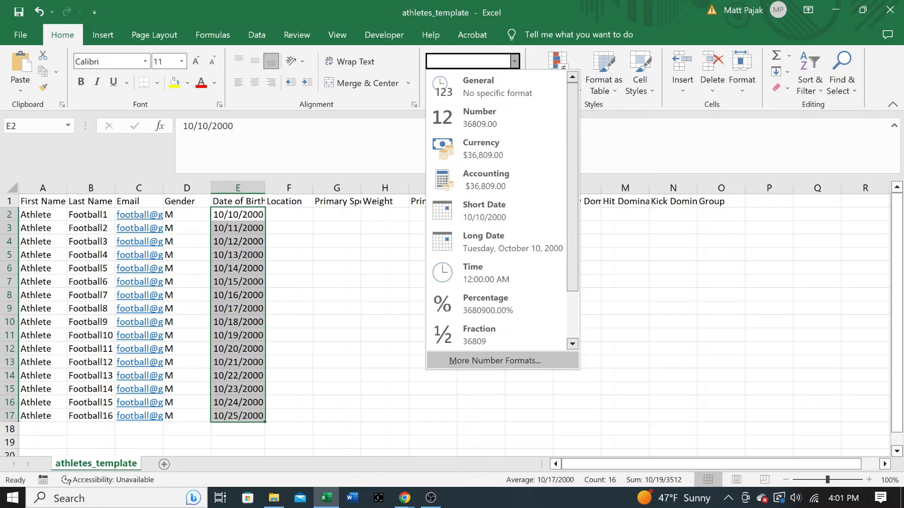
Step: Format birth dates E2:E17 with the 2012-03-14 year-month-day date type
{"action": "left_click", "coordinate": [494, 361]}
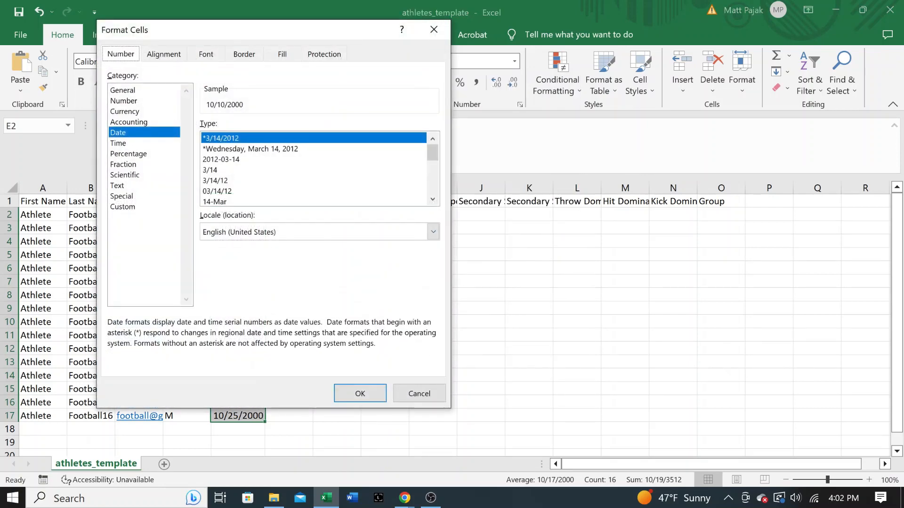
{"action": "left_click", "coordinate": [221, 160]}
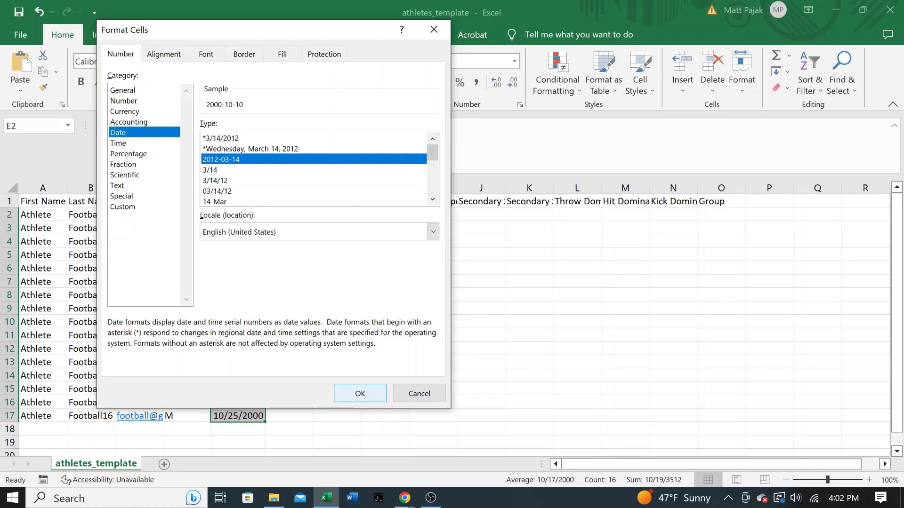
{"action": "key", "text": "Return"}
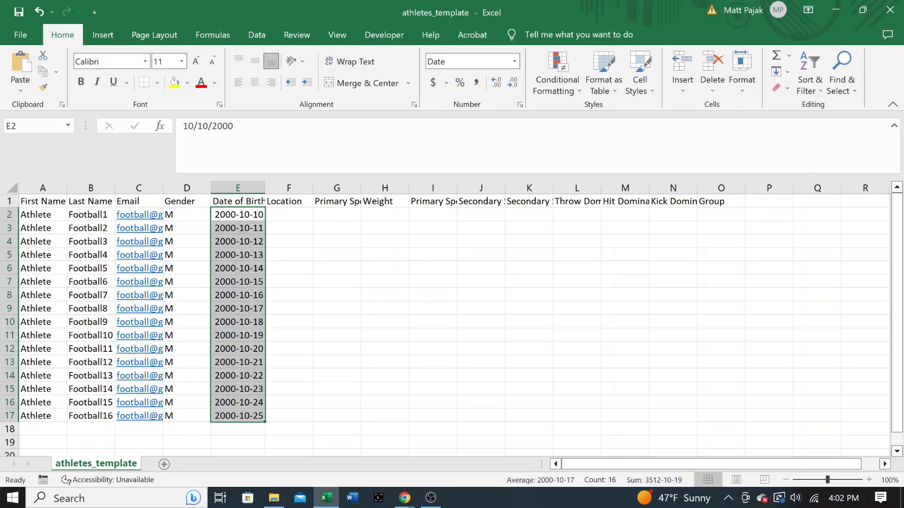
Step: Fill Weight cells H2:H17 with 200
{"action": "left_click", "coordinate": [385, 215]}
{"action": "type", "text": "200"}
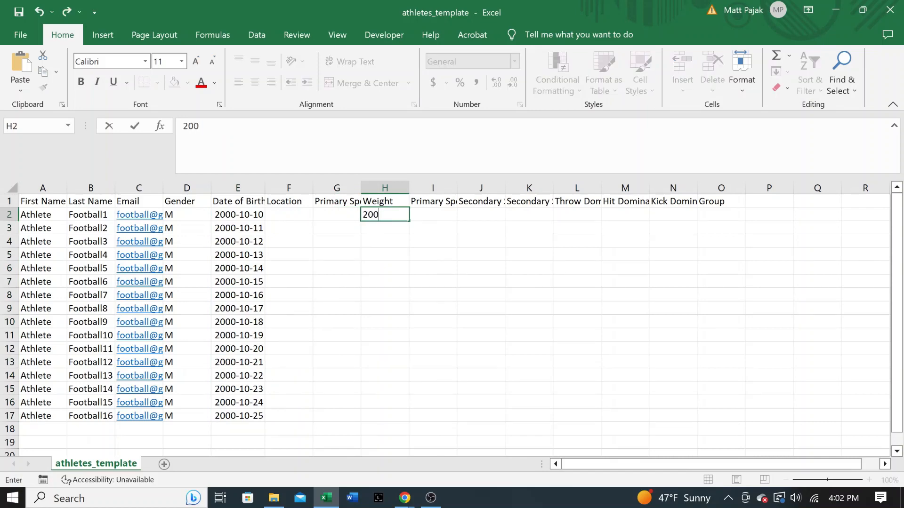
{"action": "key", "text": "Return"}
{"action": "left_click", "coordinate": [384, 215]}
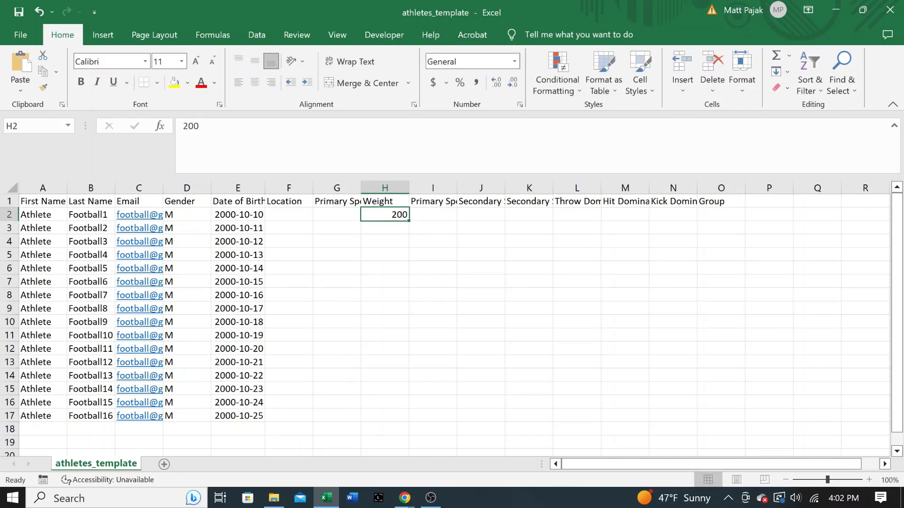
{"action": "left_click_drag", "start_coordinate": [409, 221], "coordinate": [409, 419]}
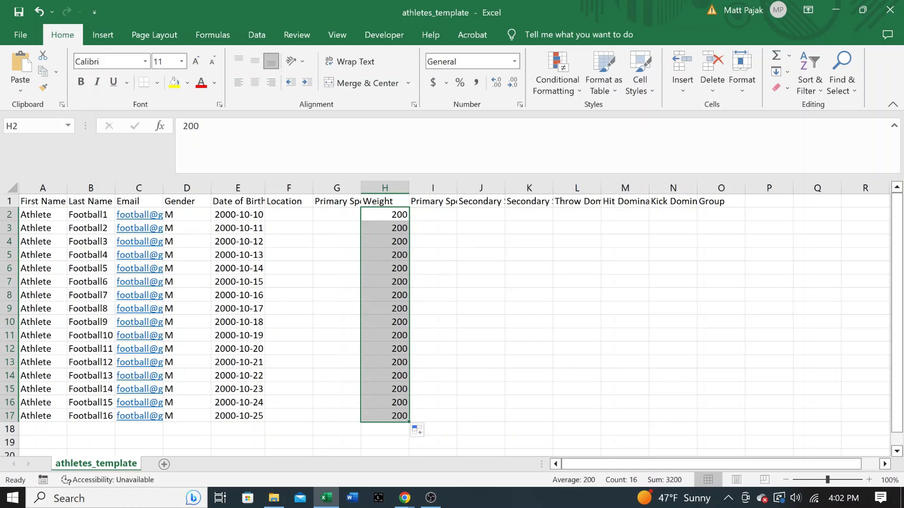
Step: Leave the optional columns between Weight and Group empty
{"action": "left_click", "coordinate": [706, 214]}
{"action": "left_click_drag", "start_coordinate": [706, 228], "coordinate": [433, 322]}
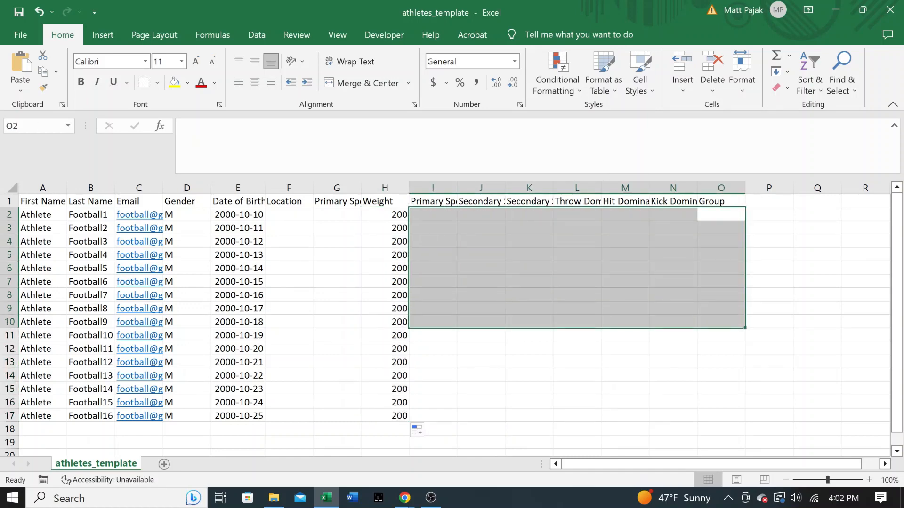
{"action": "left_click", "coordinate": [625, 309]}
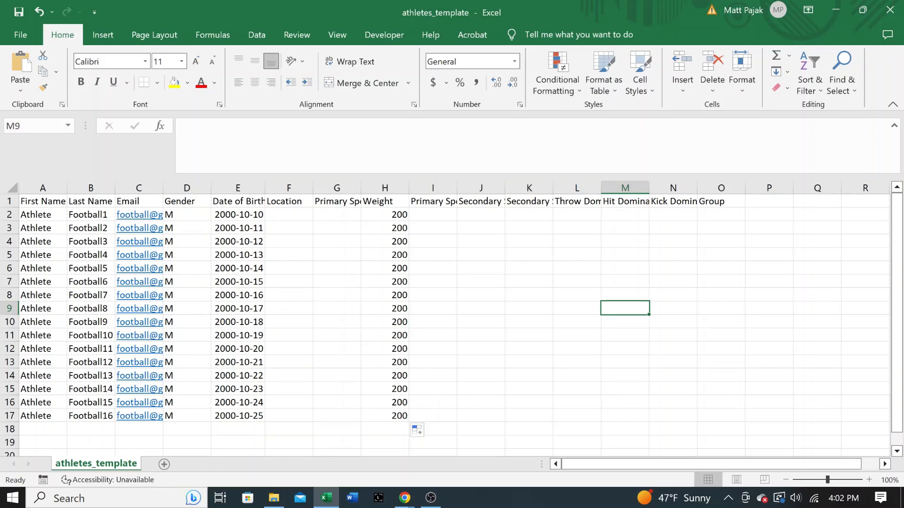
{"action": "left_click", "coordinate": [721, 215]}
{"action": "left_click", "coordinate": [721, 202]}
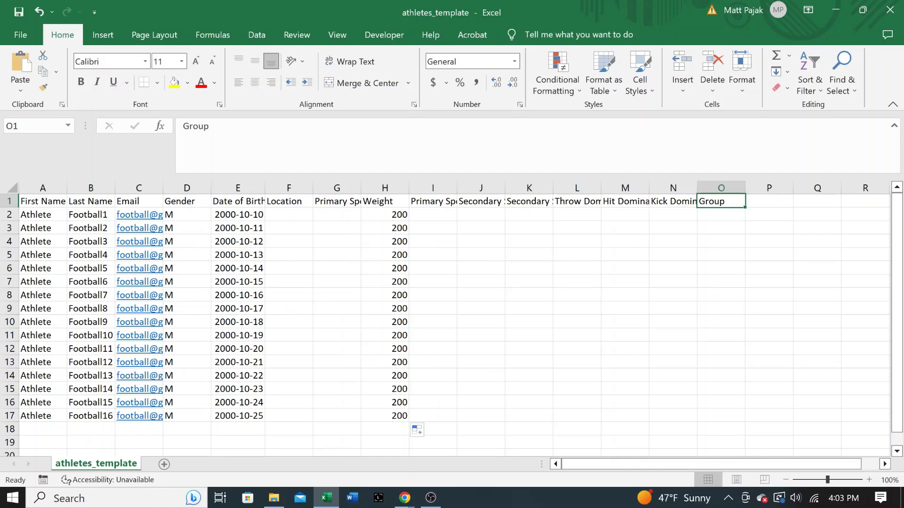
Step: Enter Varsity Football in Group cells O2 through O11
{"action": "left_click", "coordinate": [721, 215]}
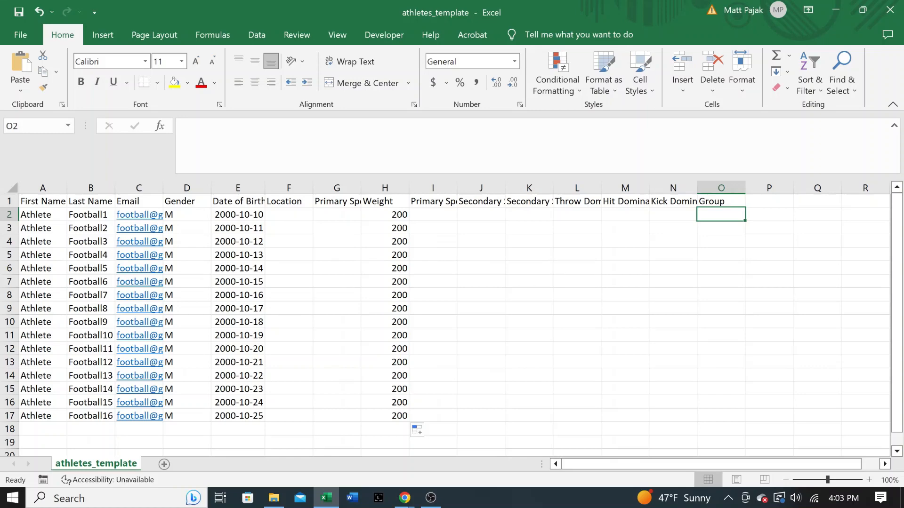
{"action": "type", "text": "ars"}
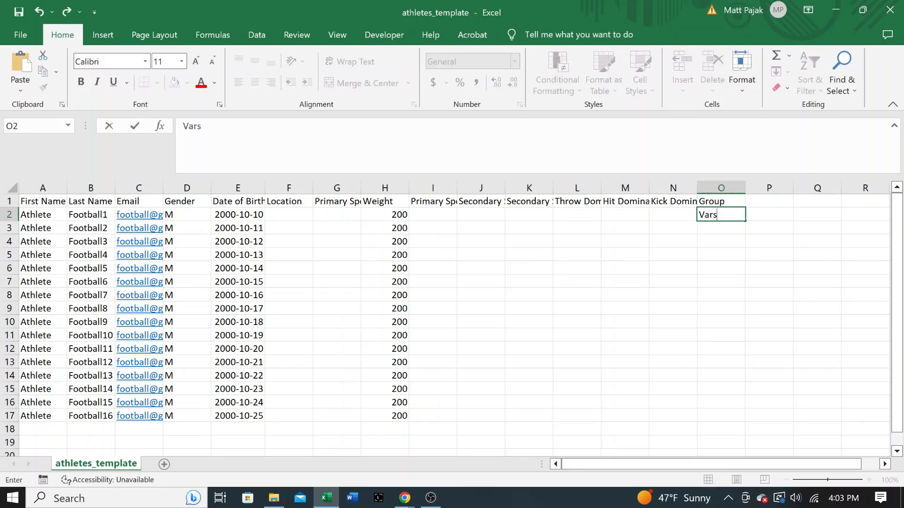
{"action": "type", "text": "ity Football"}
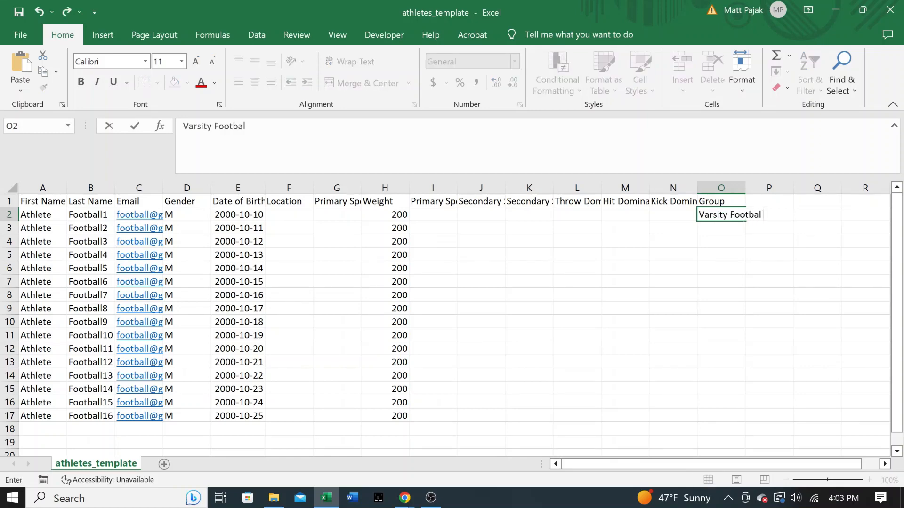
{"action": "key", "text": "Return"}
{"action": "key", "text": "Up"}
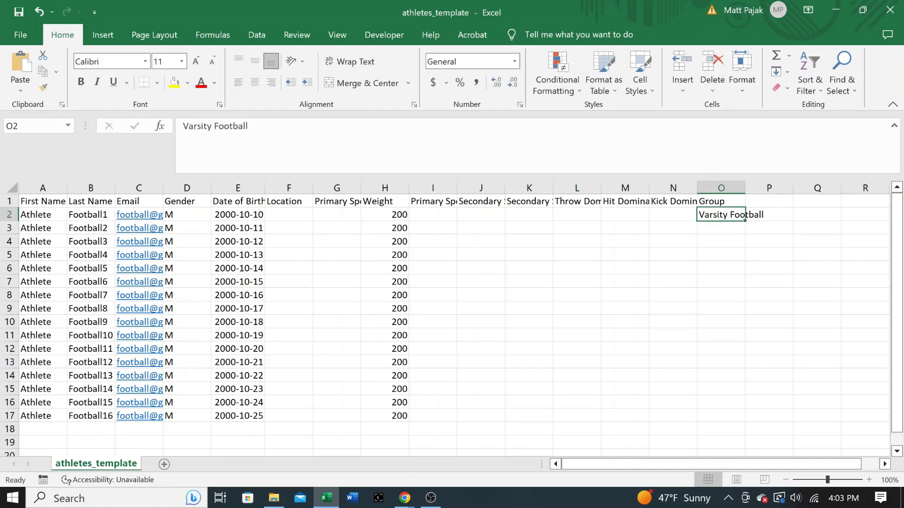
{"action": "left_click_drag", "start_coordinate": [745, 221], "coordinate": [745, 336]}
Step: Enter JV Football in Group cells O12 through O17
{"action": "left_click", "coordinate": [721, 349]}
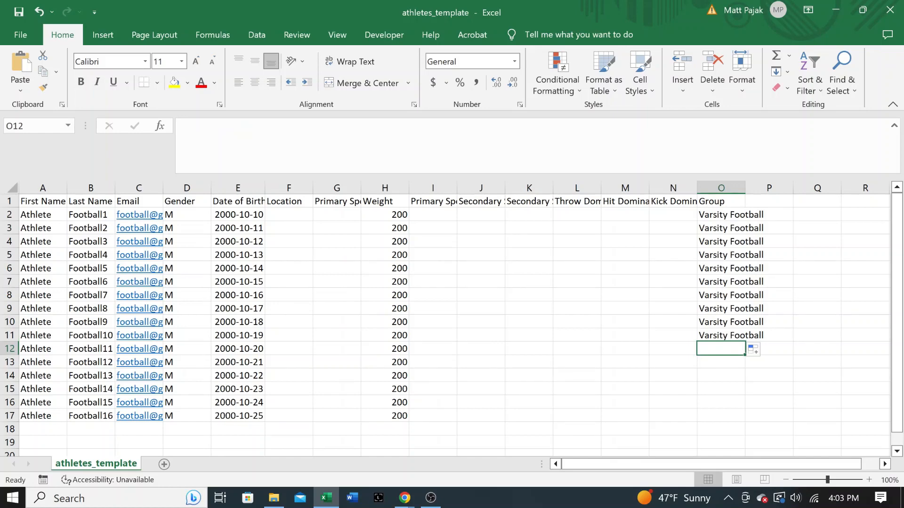
{"action": "type", "text": "JV Football"}
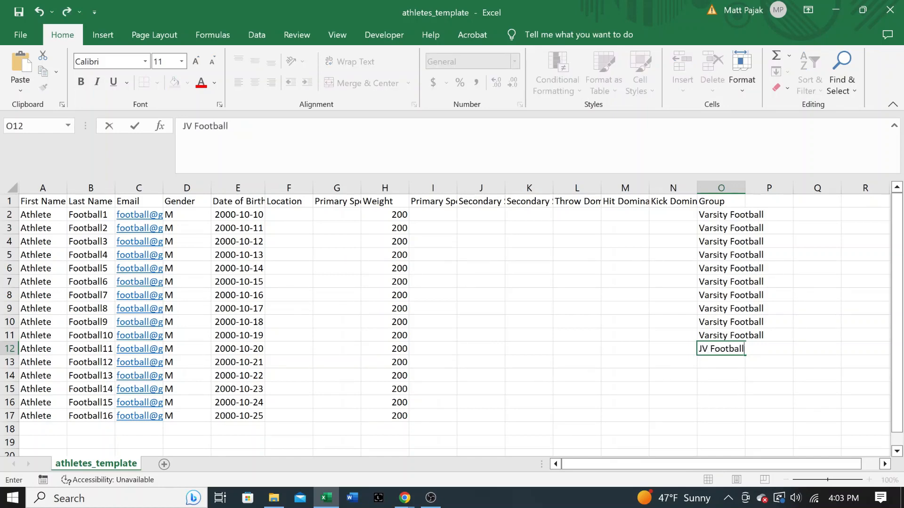
{"action": "key", "text": "Return"}
{"action": "key", "text": "Up"}
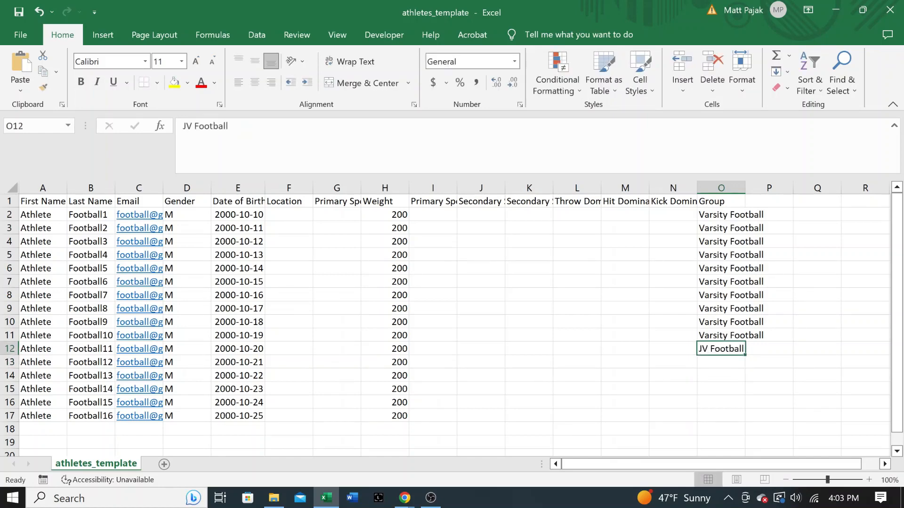
{"action": "left_click_drag", "start_coordinate": [744, 354], "coordinate": [746, 417]}
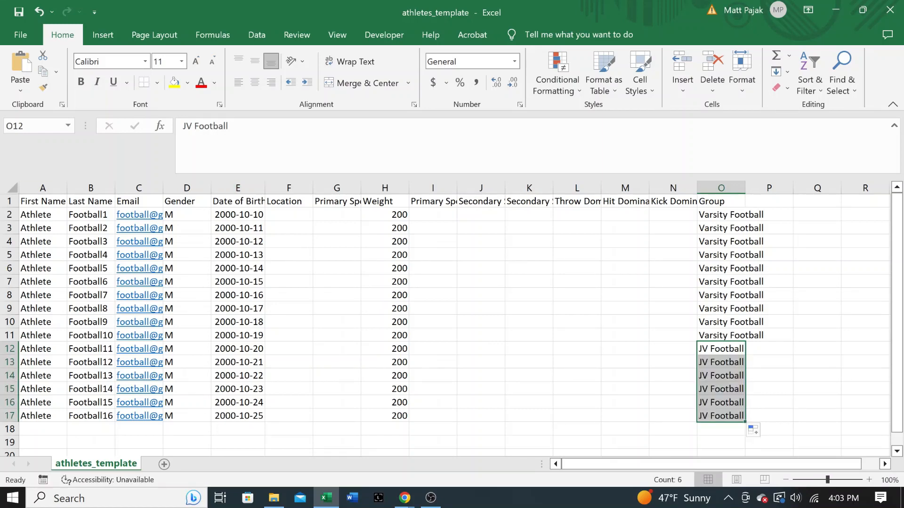
Step: Check the Group values and save the athletes spreadsheet
{"action": "left_click", "coordinate": [43, 201]}
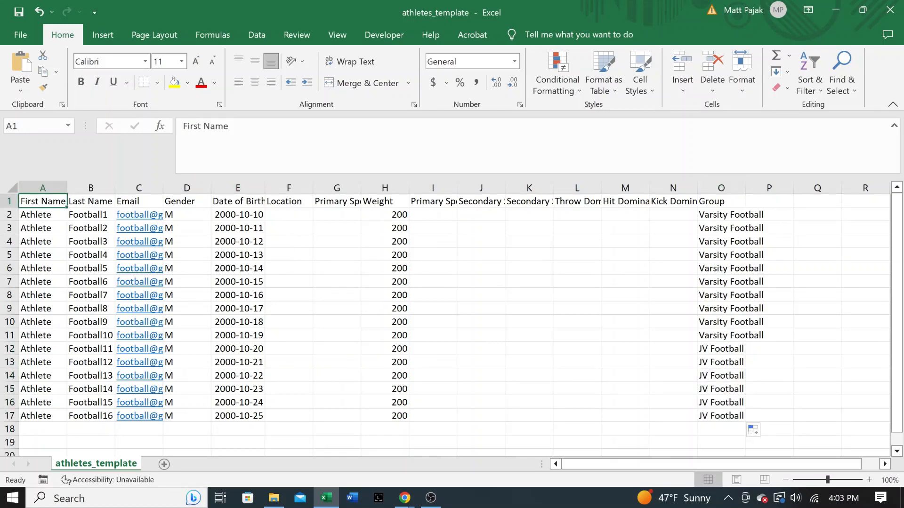
{"action": "left_click", "coordinate": [741, 214]}
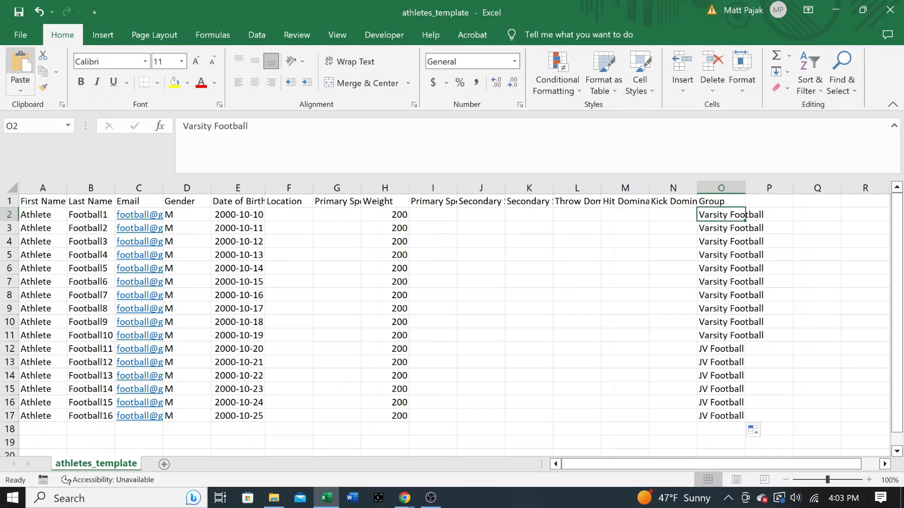
{"action": "left_click", "coordinate": [43, 201]}
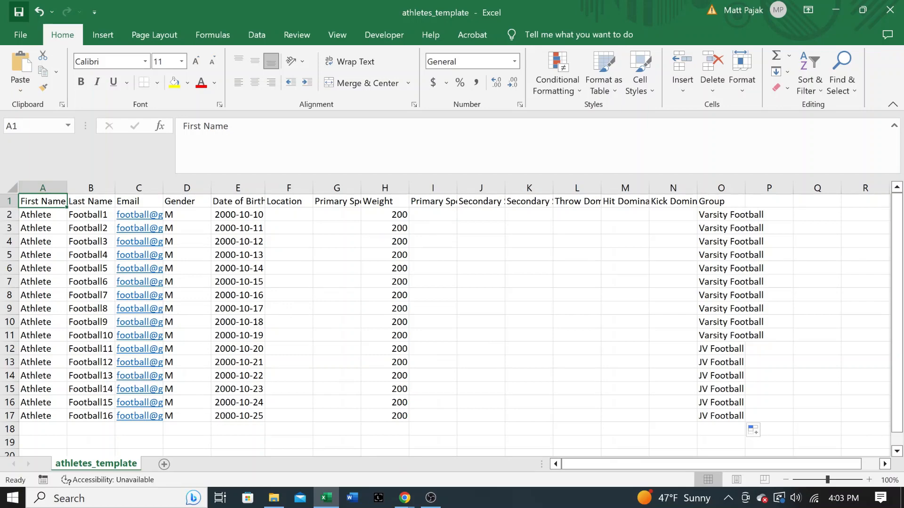
{"action": "left_click", "coordinate": [19, 11]}
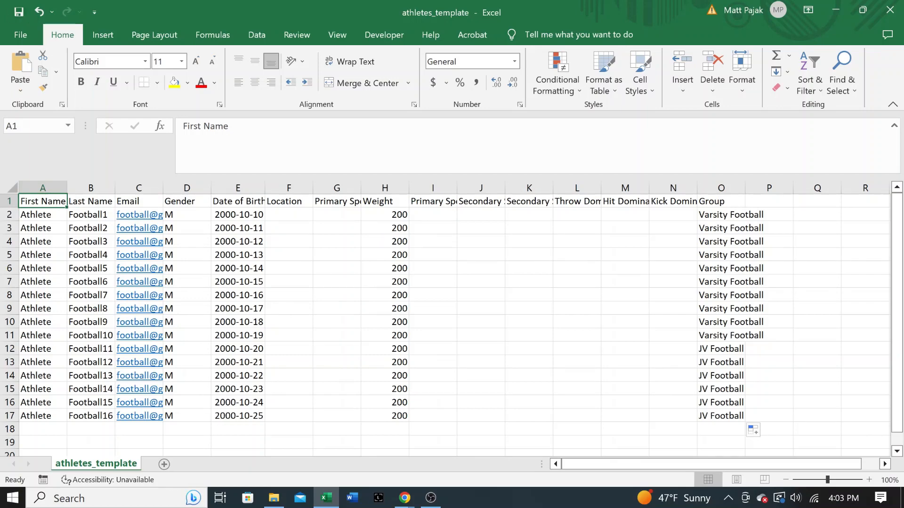
Step: Close Excel, upload the saved athletes_template CSV, and add the 16 athletes
{"action": "left_click", "coordinate": [890, 10]}
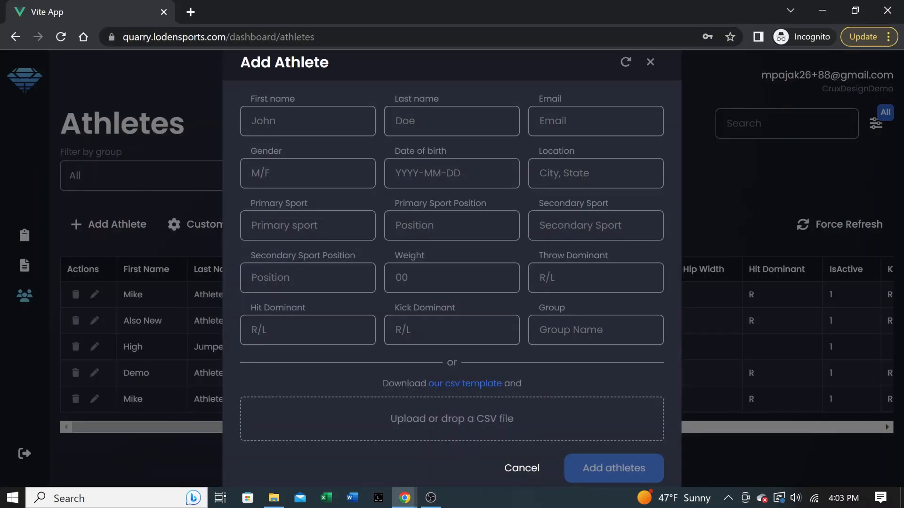
{"action": "left_click", "coordinate": [452, 418]}
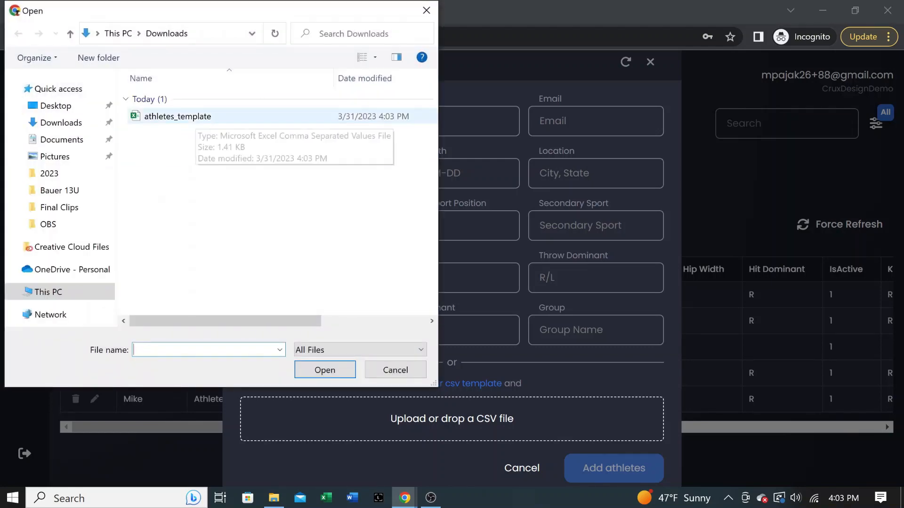
{"action": "double_click", "coordinate": [193, 117]}
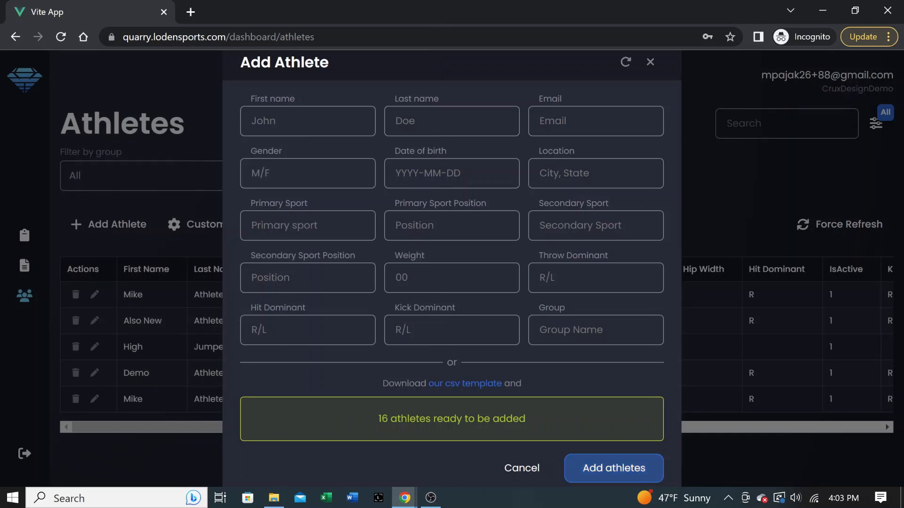
{"action": "left_click", "coordinate": [613, 468]}
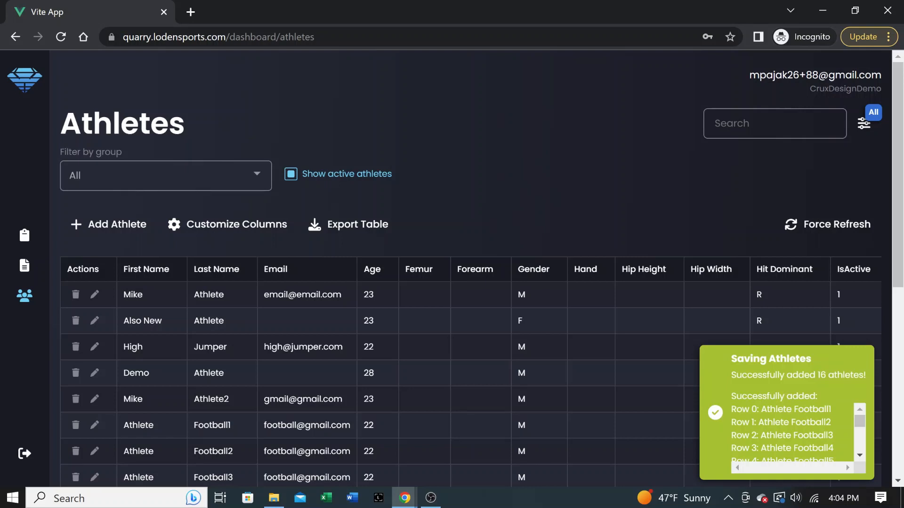
Step: Reload the Athletes table with the group filter left on All to show the new rows
{"action": "left_click", "coordinate": [166, 176]}
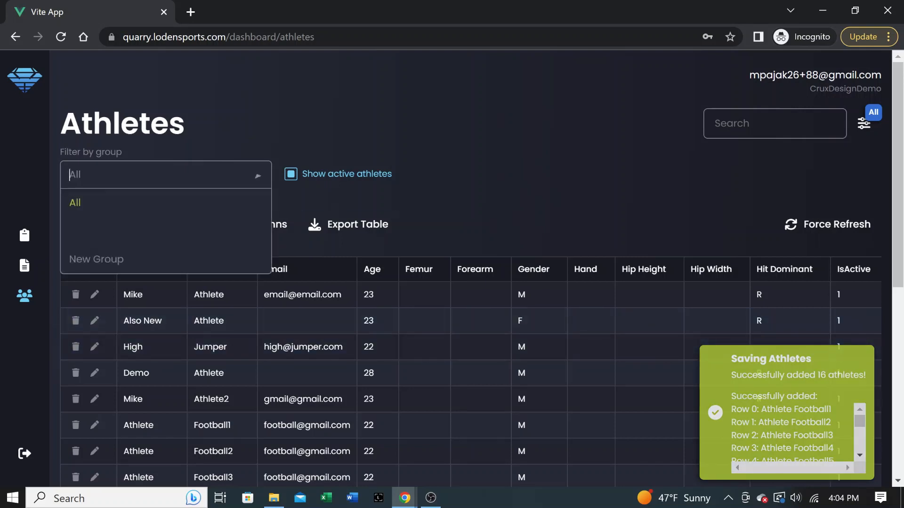
{"action": "left_click", "coordinate": [108, 203]}
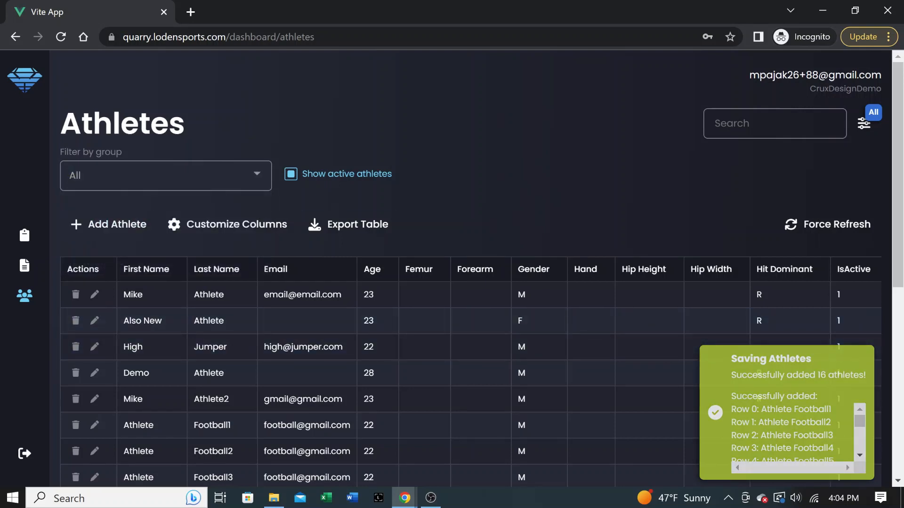
{"action": "left_click", "coordinate": [827, 224]}
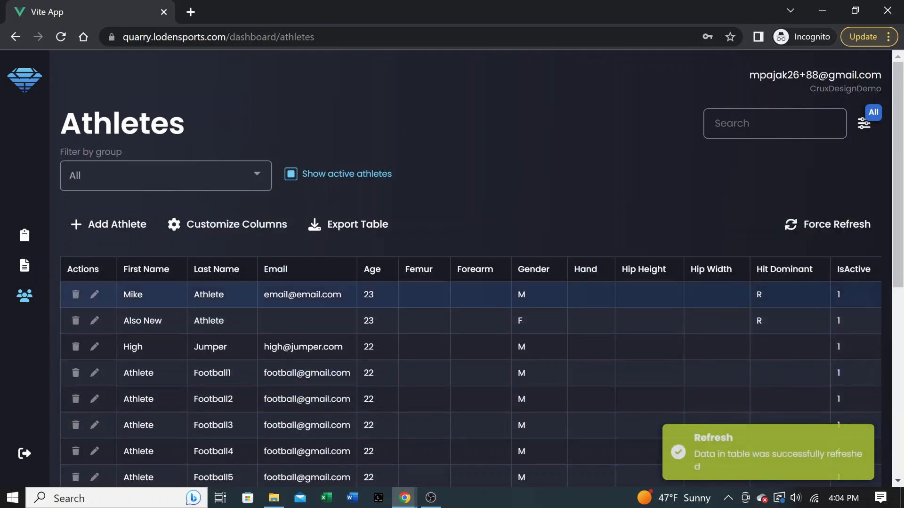
Step: Filter the Athletes table to Varsity Football and scroll through Football1 to Football10
{"action": "left_click", "coordinate": [160, 175]}
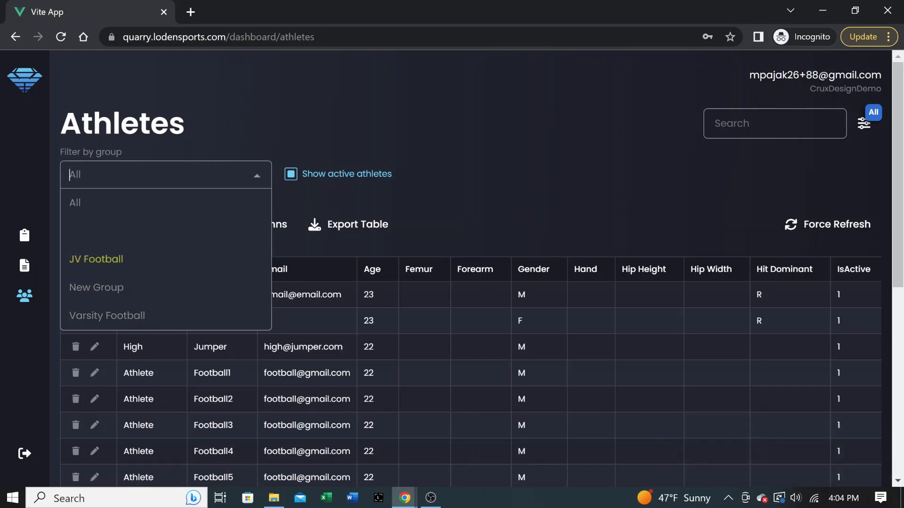
{"action": "left_click", "coordinate": [107, 315]}
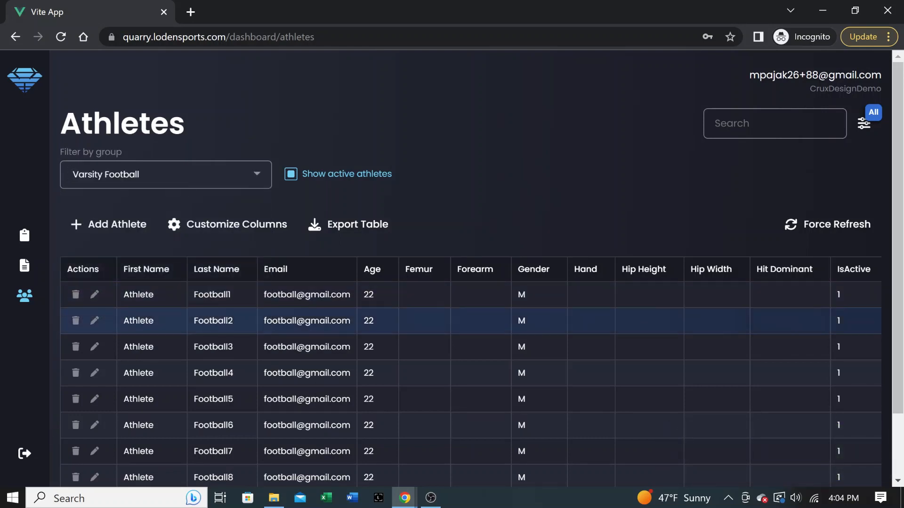
{"action": "scroll", "coordinate": [471, 321], "scroll_direction": "down", "scroll_amount": 2}
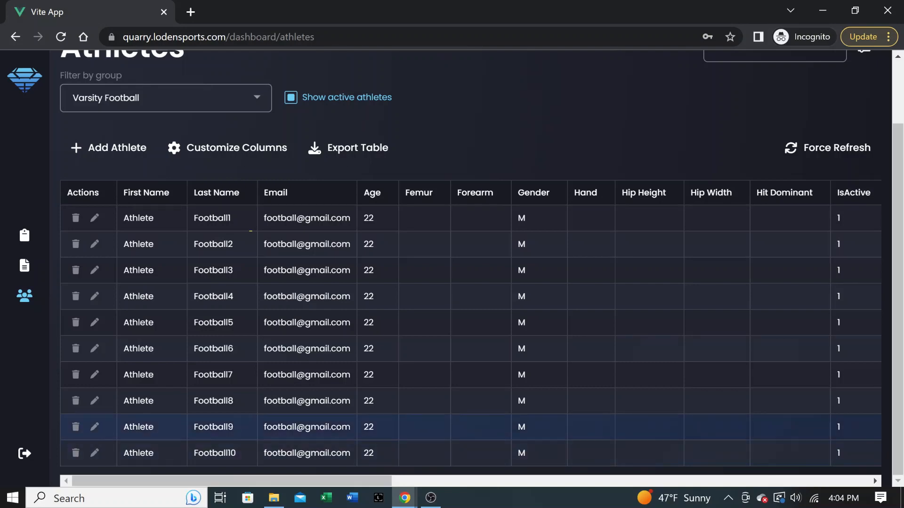
{"action": "mouse_move", "coordinate": [372, 482]}
{"action": "left_mouse_down"}
{"action": "mouse_move", "coordinate": [800, 481]}
{"action": "mouse_move", "coordinate": [372, 482]}
{"action": "left_mouse_up"}
{"action": "scroll", "coordinate": [377, 325], "scroll_direction": "up", "scroll_amount": 2}
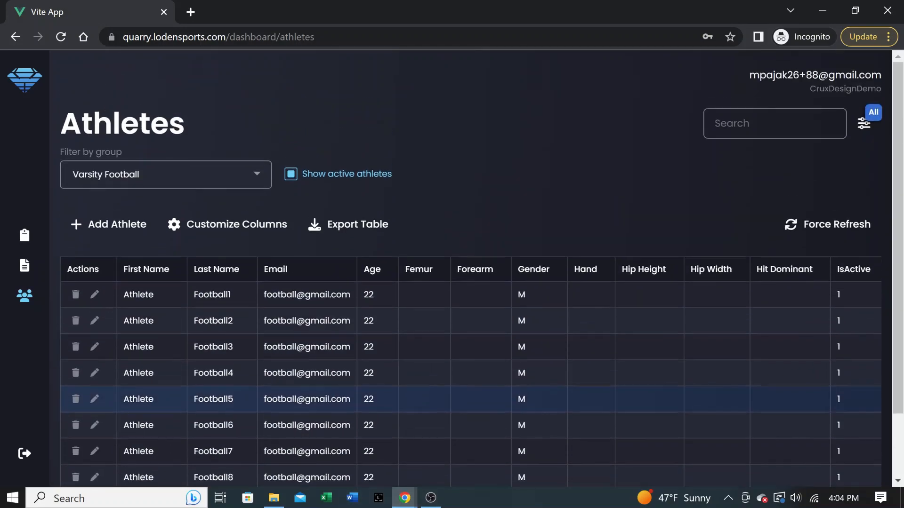
{"action": "scroll", "coordinate": [471, 399], "scroll_direction": "down", "scroll_amount": 2}
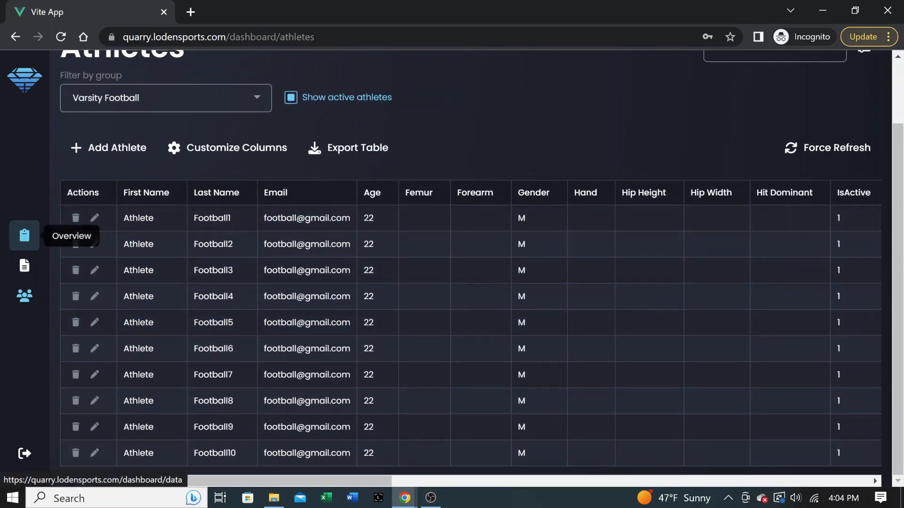
Step: On the Overview page, filter by Varsity Football and then by JV Football
{"action": "left_click", "coordinate": [24, 235]}
{"action": "left_click", "coordinate": [160, 184]}
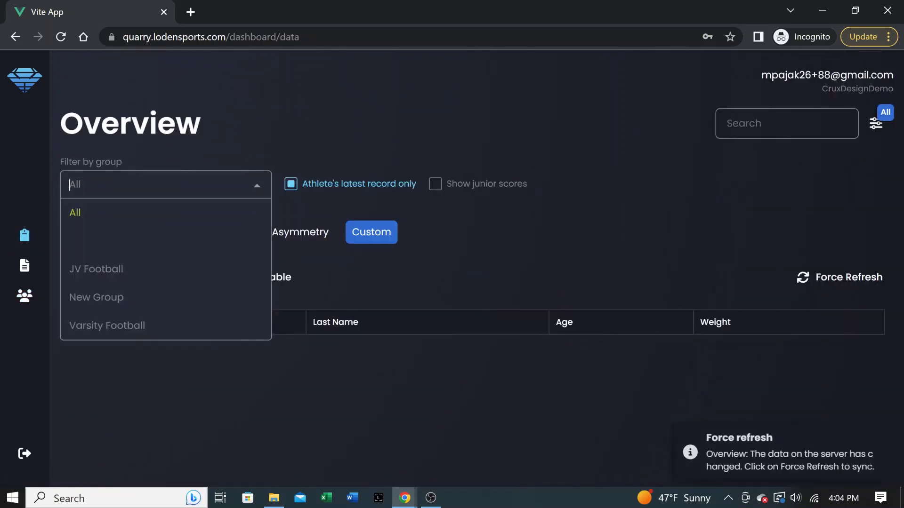
{"action": "key", "text": "Down"}
{"action": "key", "text": "Down"}
{"action": "key", "text": "Down"}
{"action": "key", "text": "Down"}
{"action": "key", "text": "Return"}
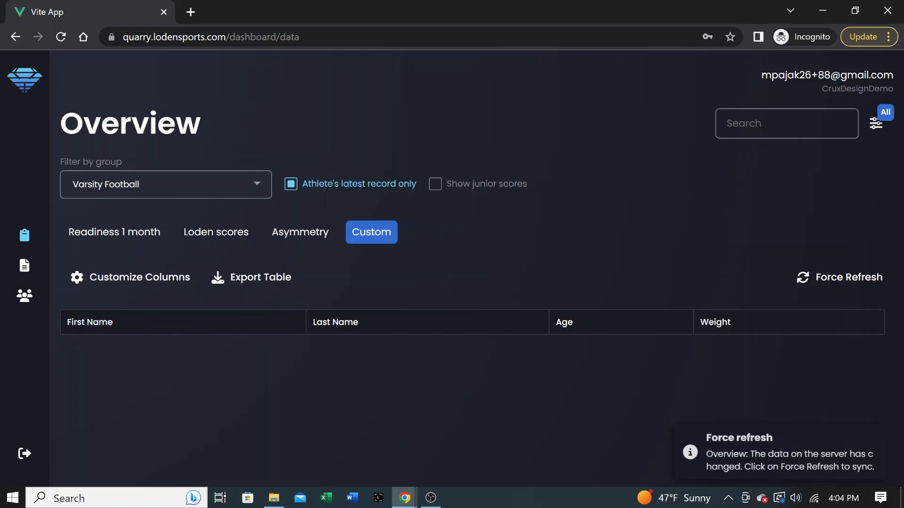
{"action": "key", "text": "Down"}
{"action": "key", "text": "Up"}
{"action": "key", "text": "Up"}
{"action": "key", "text": "Return"}
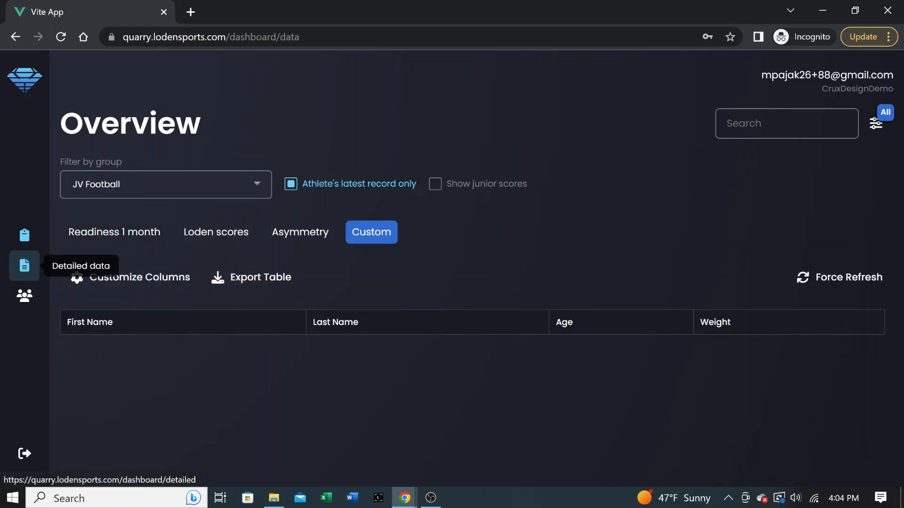
Step: Check the Detailed data group filter, then review the unfiltered Athletes list with Football1 to Football16
{"action": "left_click", "coordinate": [24, 266]}
{"action": "left_click", "coordinate": [166, 185]}
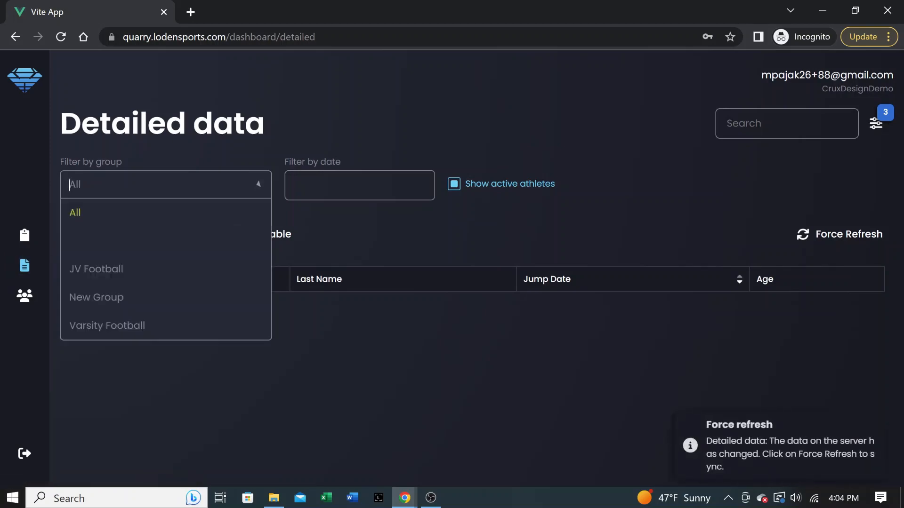
{"action": "left_click", "coordinate": [24, 296]}
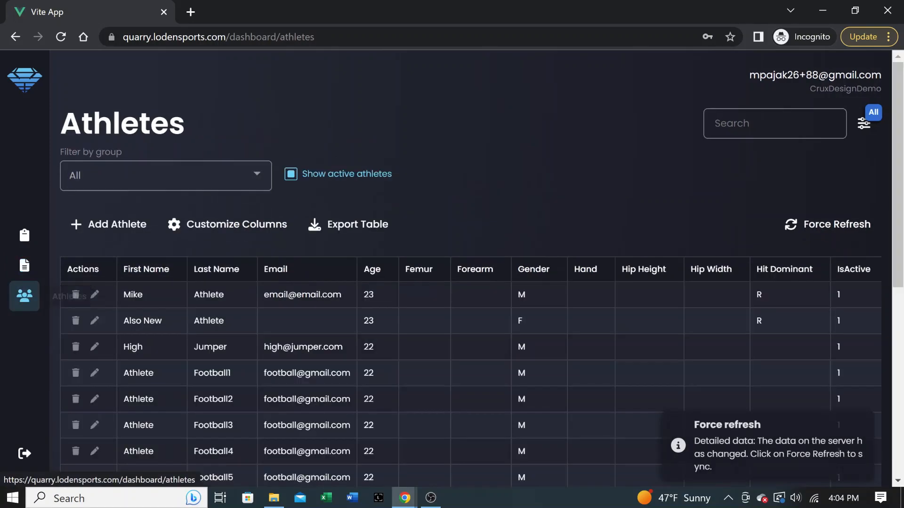
{"action": "scroll", "coordinate": [452, 348], "scroll_direction": "down", "scroll_amount": 7}
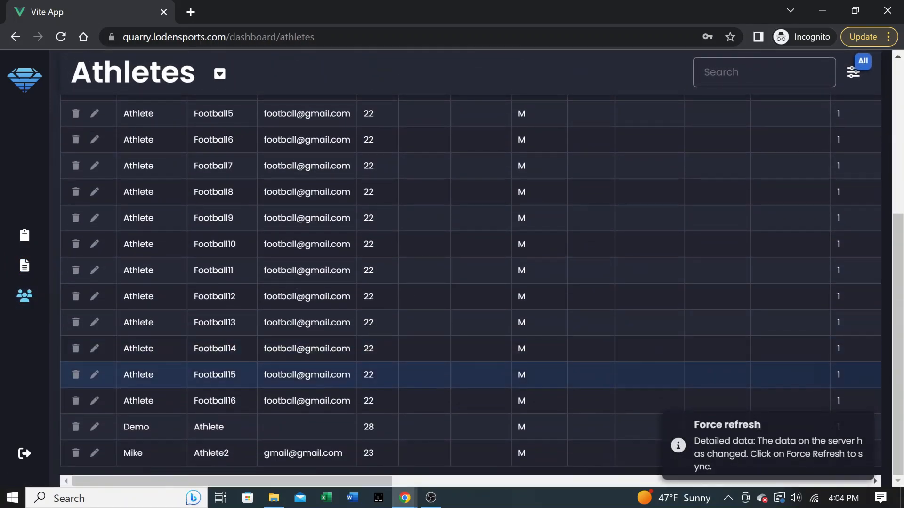
{"action": "scroll", "coordinate": [451, 422], "scroll_direction": "up", "scroll_amount": 7}
{"action": "scroll", "coordinate": [452, 263], "scroll_direction": "down", "scroll_amount": 5}
{"action": "scroll", "coordinate": [452, 264], "scroll_direction": "up", "scroll_amount": 2}
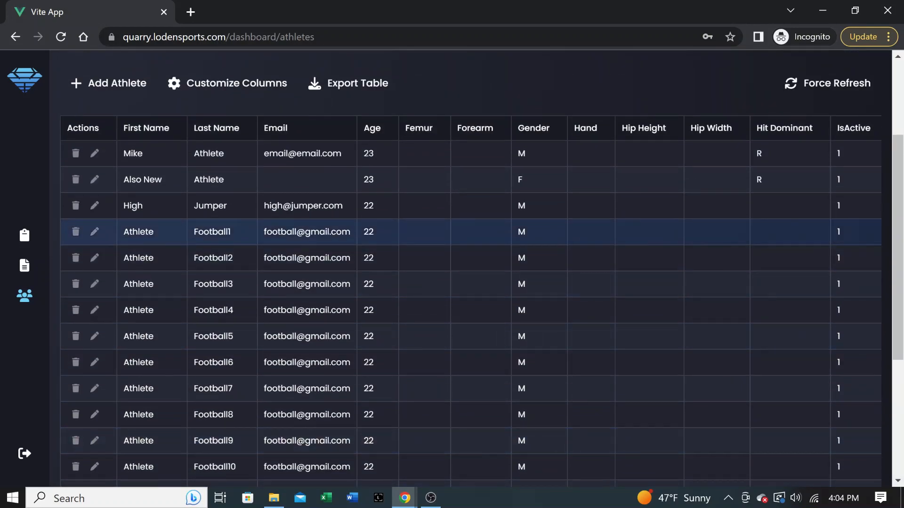
Step: Change Football1's date of birth to 2000-10-13 and weight to 197, save, and confirm in the reopened form
{"action": "left_click", "coordinate": [95, 232]}
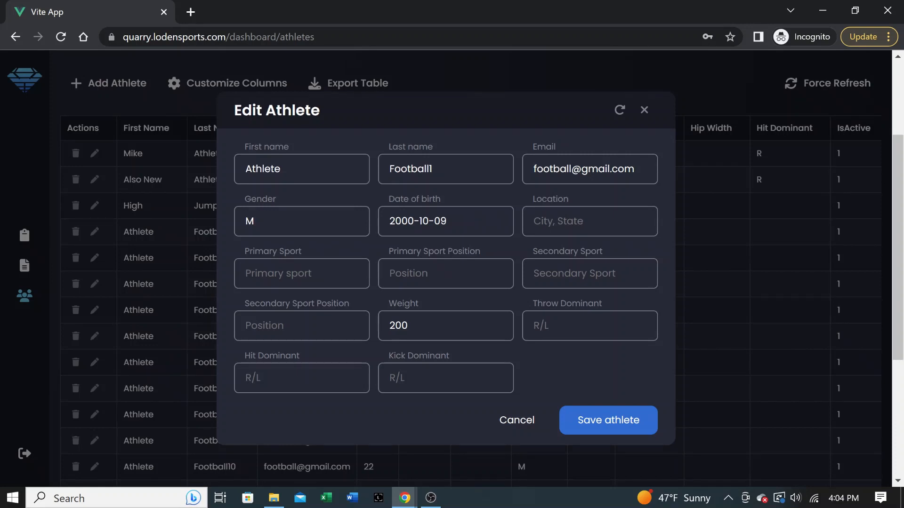
{"action": "left_click", "coordinate": [447, 221]}
{"action": "key", "text": "BackSpace"}
{"action": "key", "text": "BackSpace"}
{"action": "type", "text": "13"}
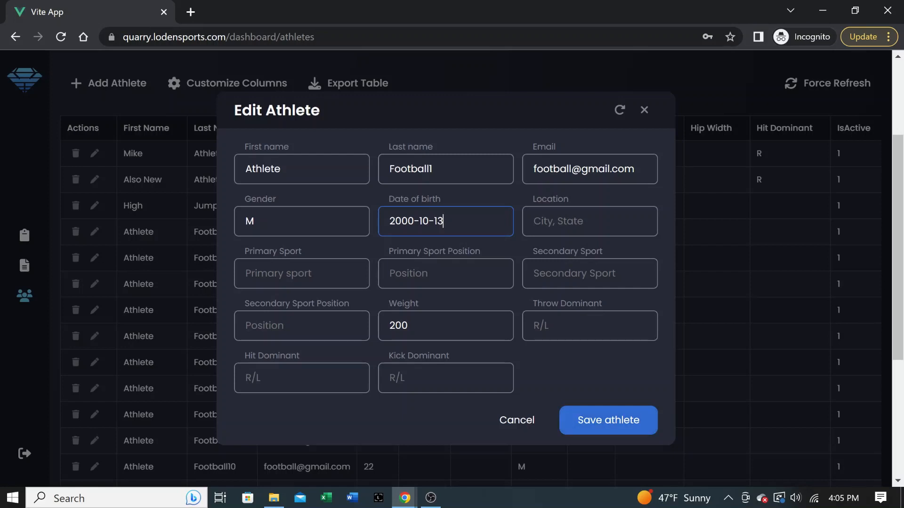
{"action": "left_click", "coordinate": [446, 326]}
{"action": "key", "text": "BackSpace"}
{"action": "key", "text": "BackSpace"}
{"action": "key", "text": "BackSpace"}
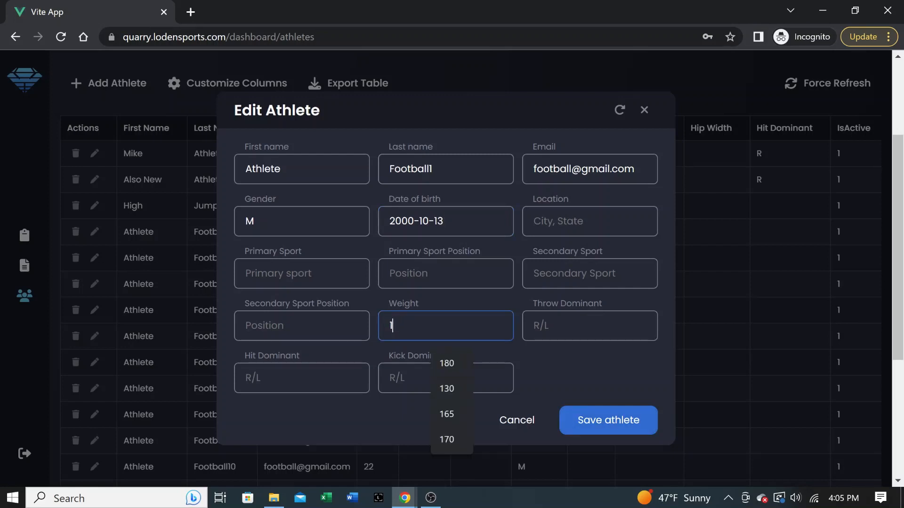
{"action": "type", "text": "197"}
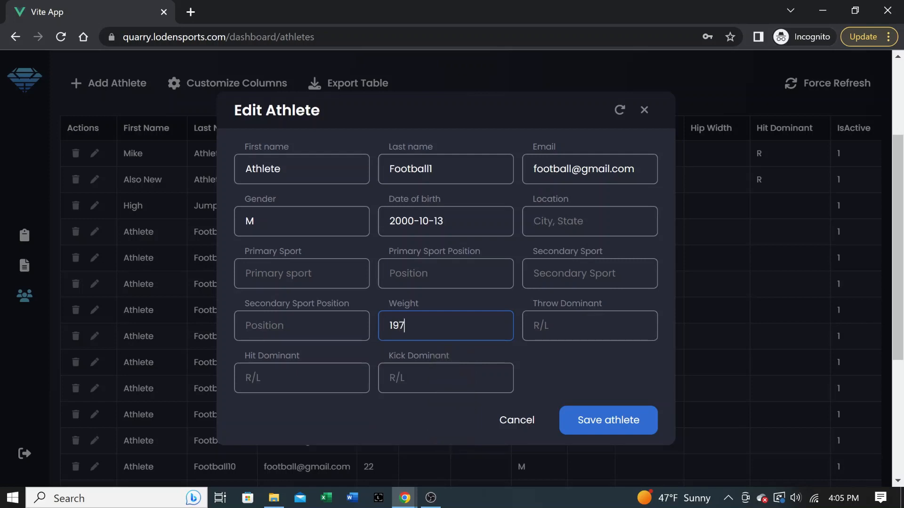
{"action": "key", "text": "Return"}
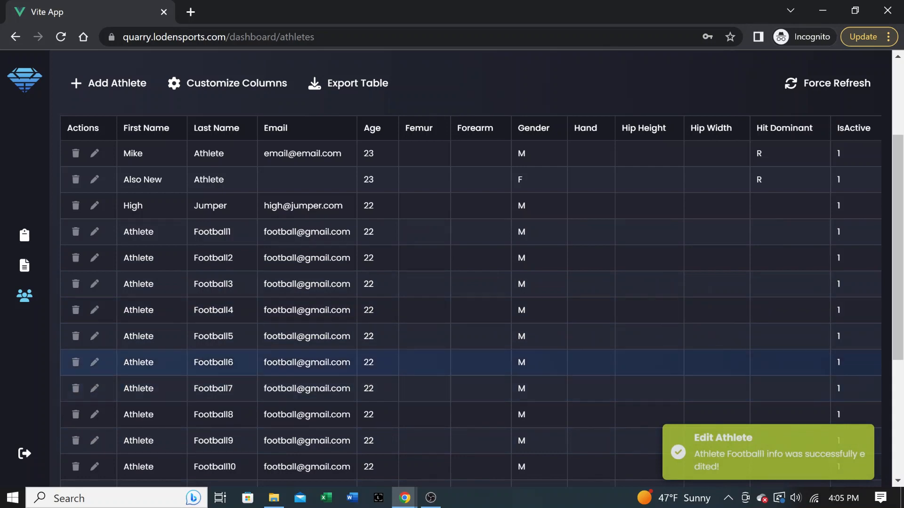
{"action": "left_click", "coordinate": [94, 231]}
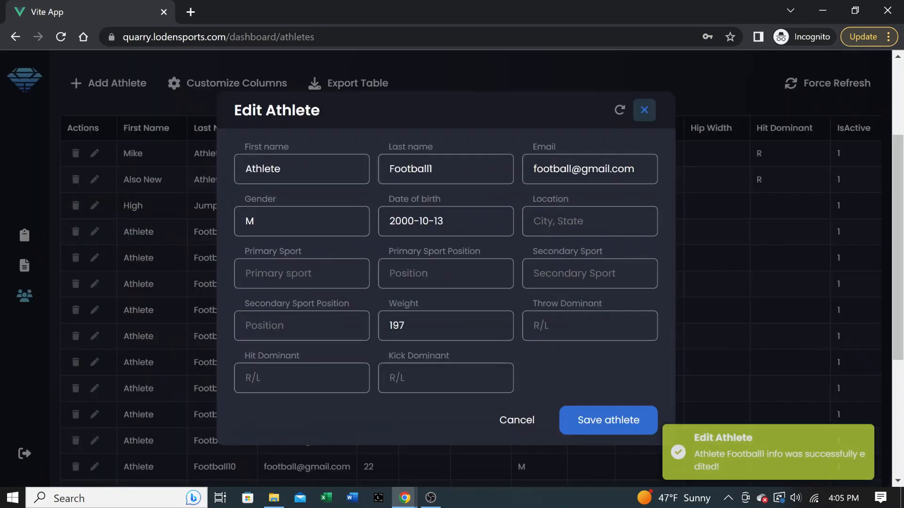
{"action": "left_click", "coordinate": [644, 110]}
{"action": "scroll", "coordinate": [471, 372], "scroll_direction": "down", "scroll_amount": 5}
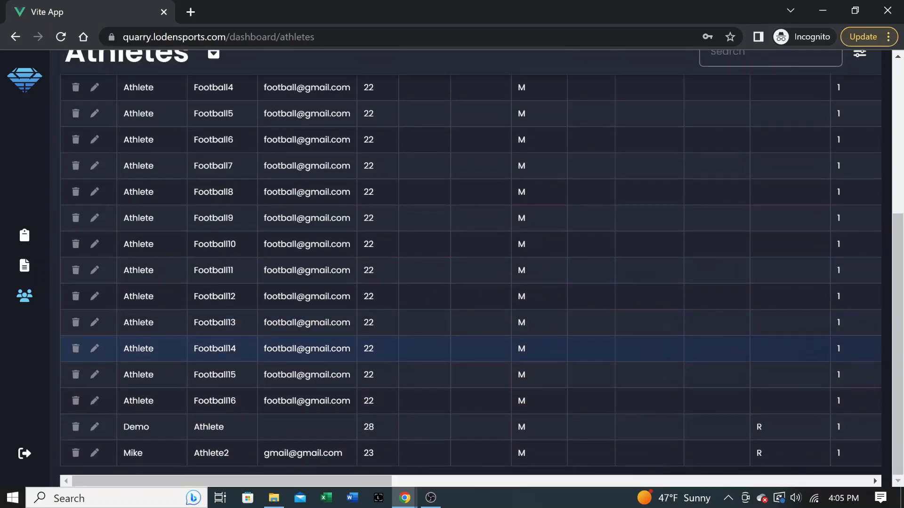
{"action": "scroll", "coordinate": [471, 384], "scroll_direction": "up", "scroll_amount": 6}
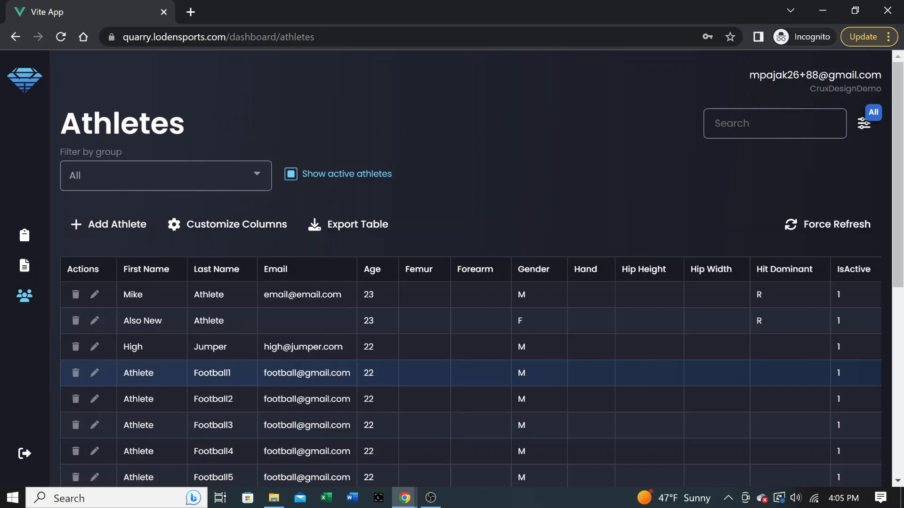
{"action": "scroll", "coordinate": [471, 362], "scroll_direction": "down", "scroll_amount": 8}
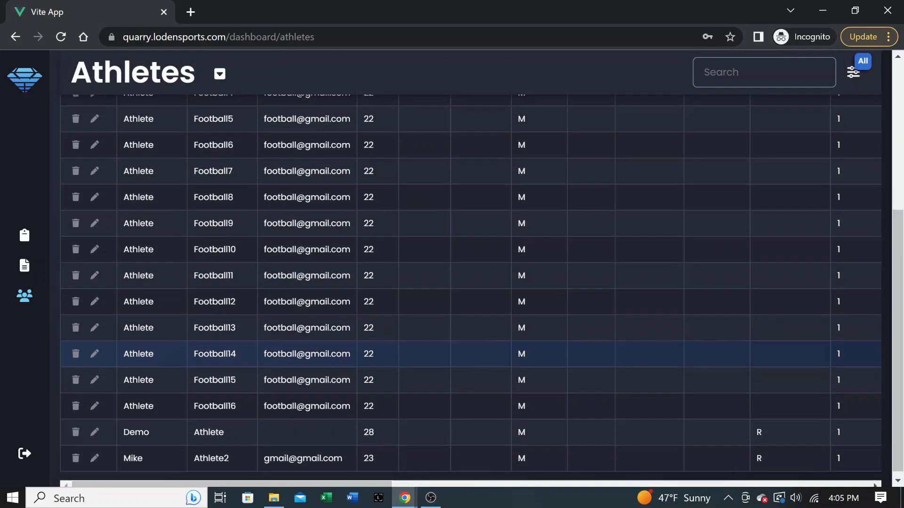
{"action": "scroll", "coordinate": [471, 376], "scroll_direction": "up", "scroll_amount": 8}
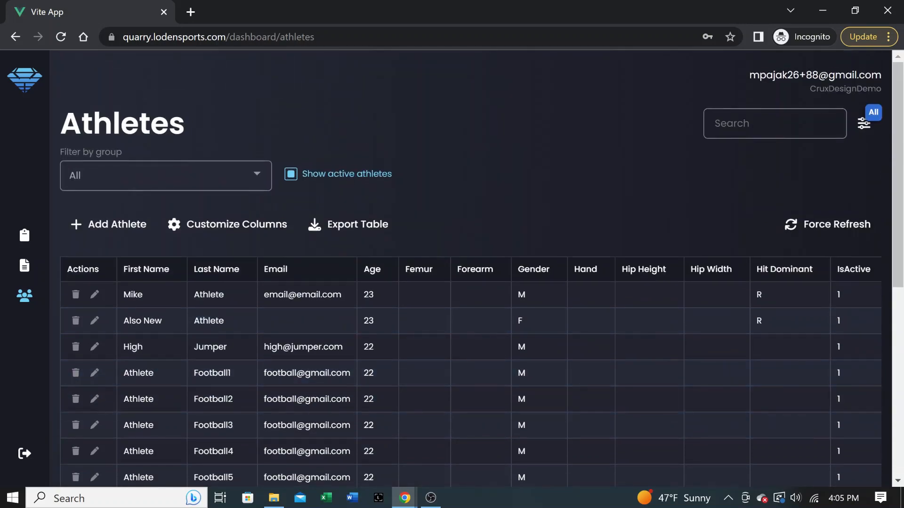
{"action": "scroll", "coordinate": [471, 377], "scroll_direction": "down", "scroll_amount": 4}
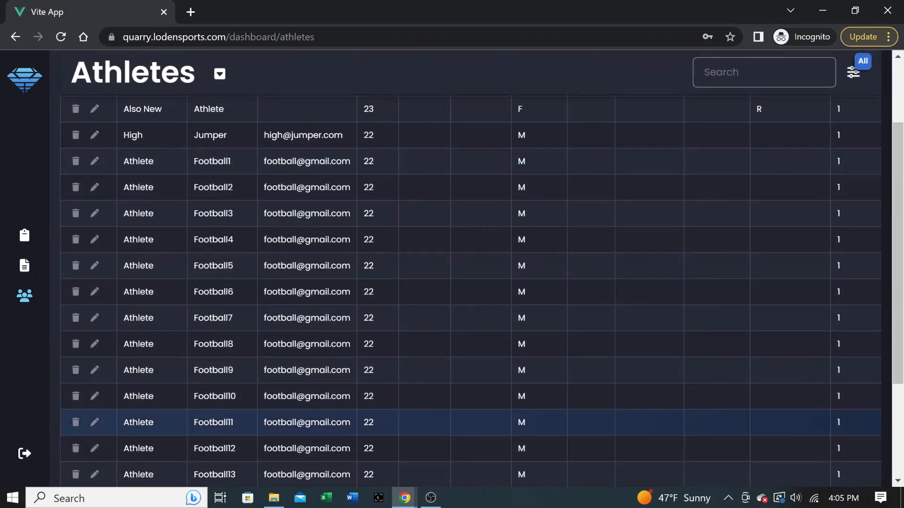
{"action": "scroll", "coordinate": [470, 377], "scroll_direction": "up", "scroll_amount": 4}
{"action": "scroll", "coordinate": [470, 329], "scroll_direction": "down", "scroll_amount": 3}
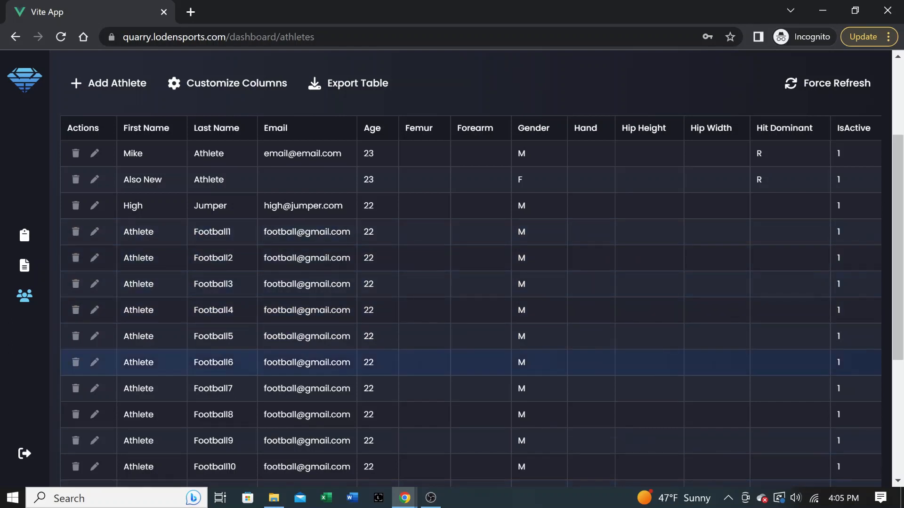
{"action": "scroll", "coordinate": [471, 320], "scroll_direction": "up", "scroll_amount": 3}
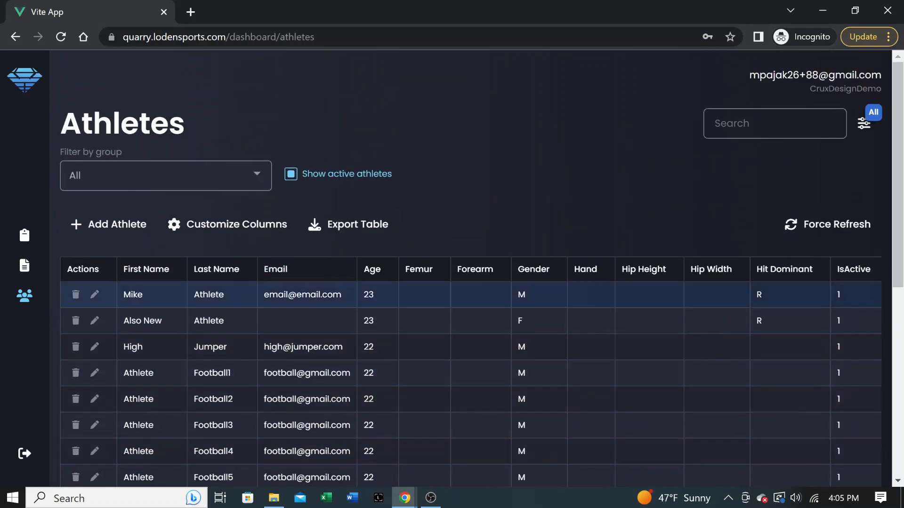